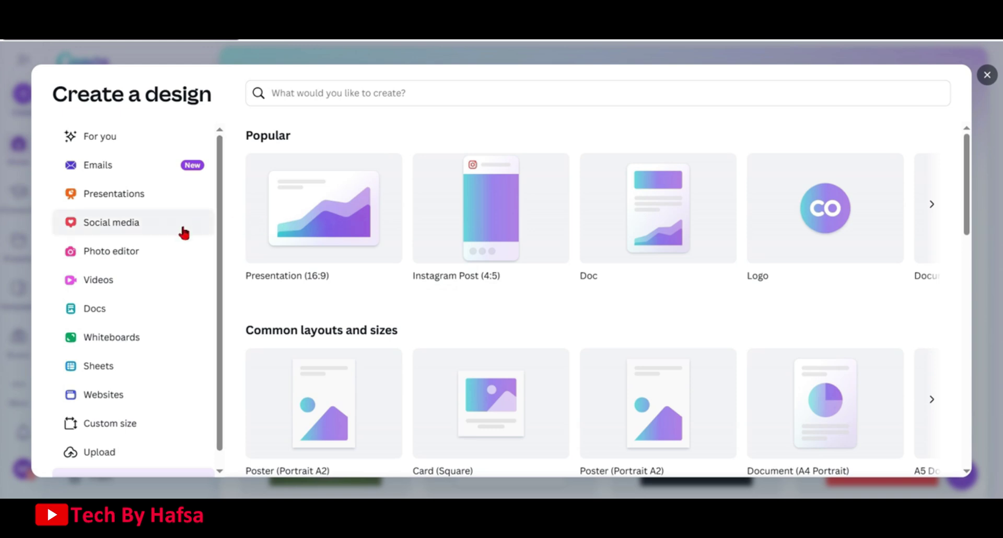
# Create a new custom-size design of 4500 × 4500 px
pyautogui.click(111, 428)
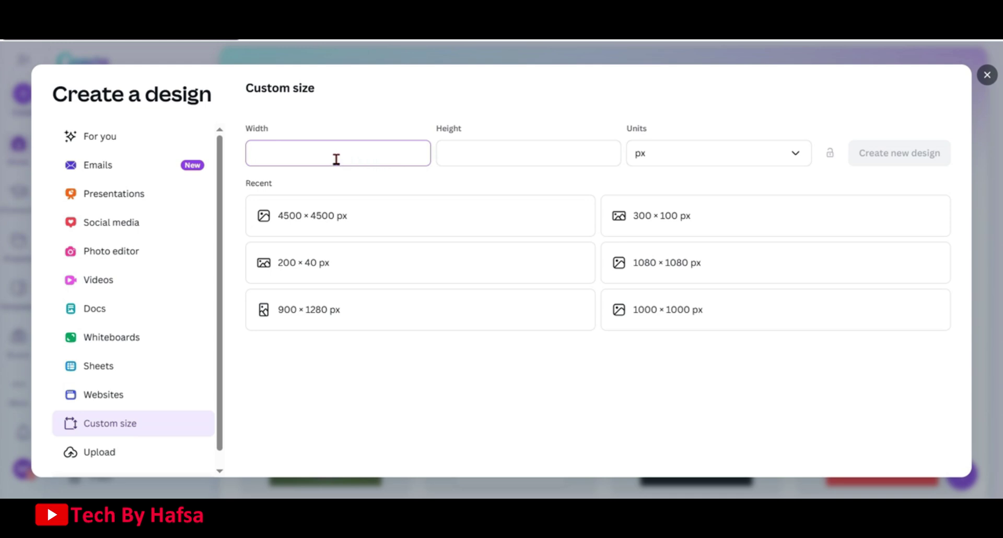
pyautogui.write('4500')
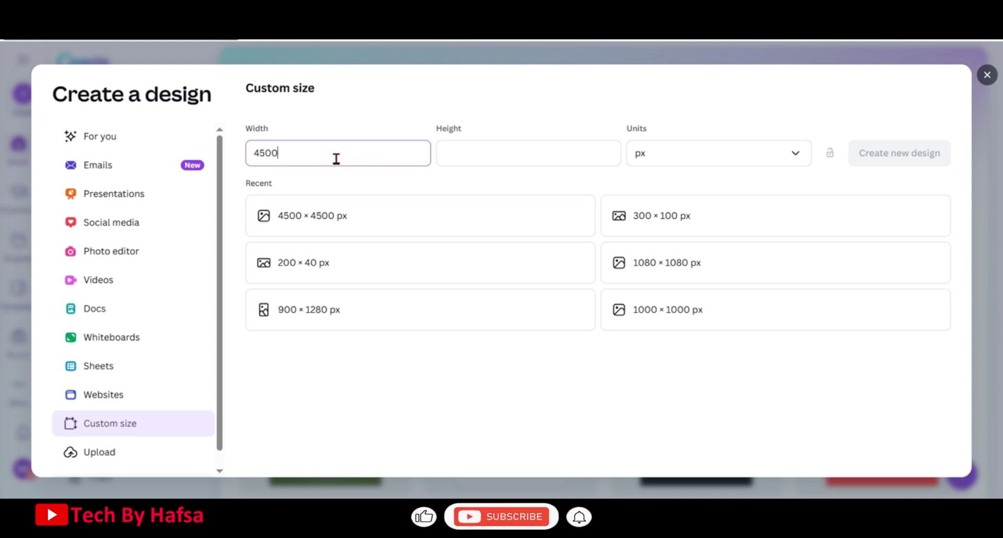
pyautogui.click(460, 160)
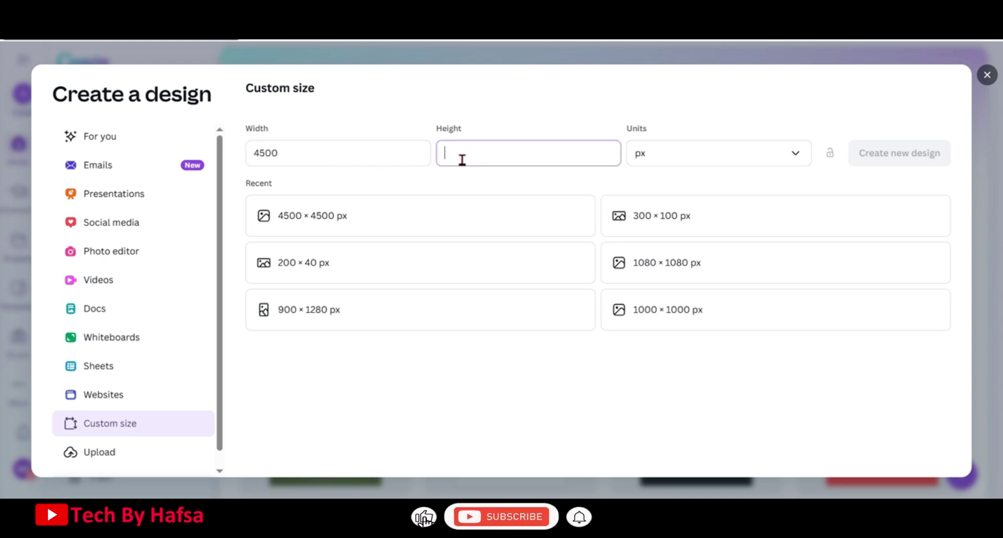
pyautogui.write('4500')
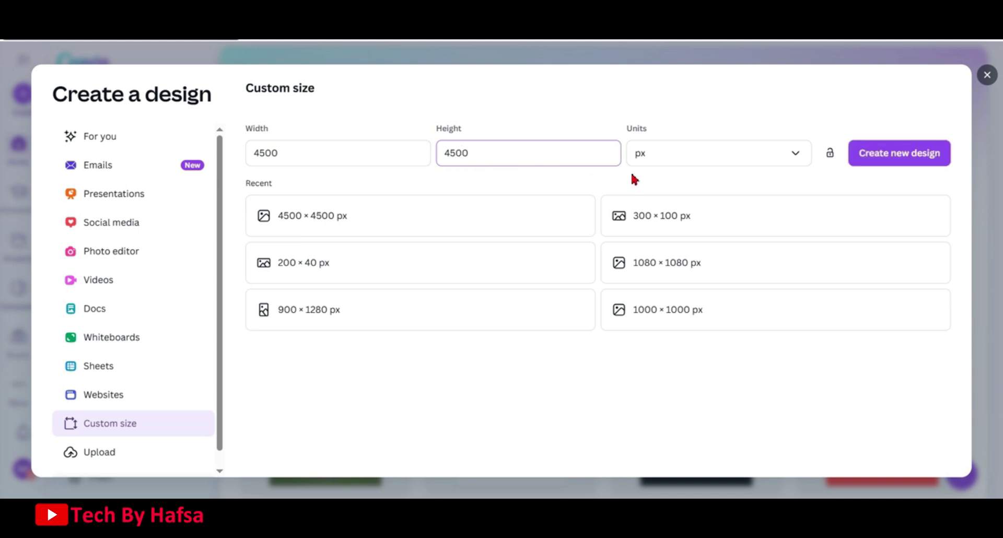
pyautogui.click(900, 154)
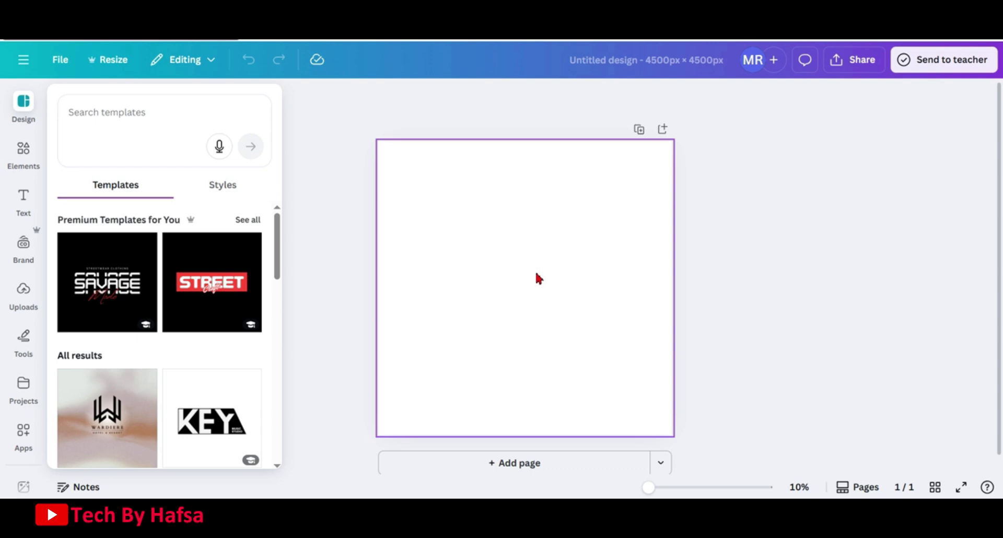
# Insert a circular frame from the Frame elements, shrink it and place it centred near the page's top edge
pyautogui.click(9, 166)
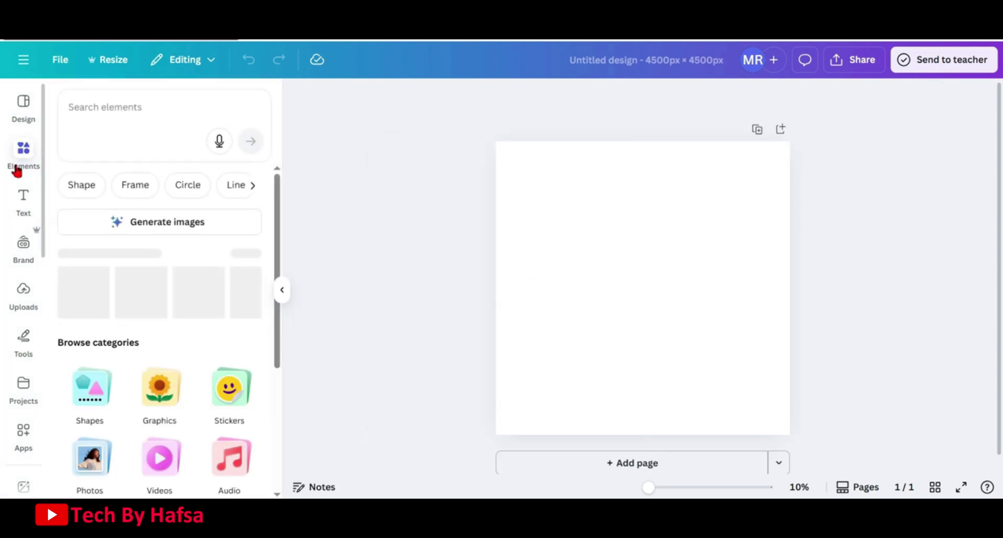
pyautogui.click(139, 189)
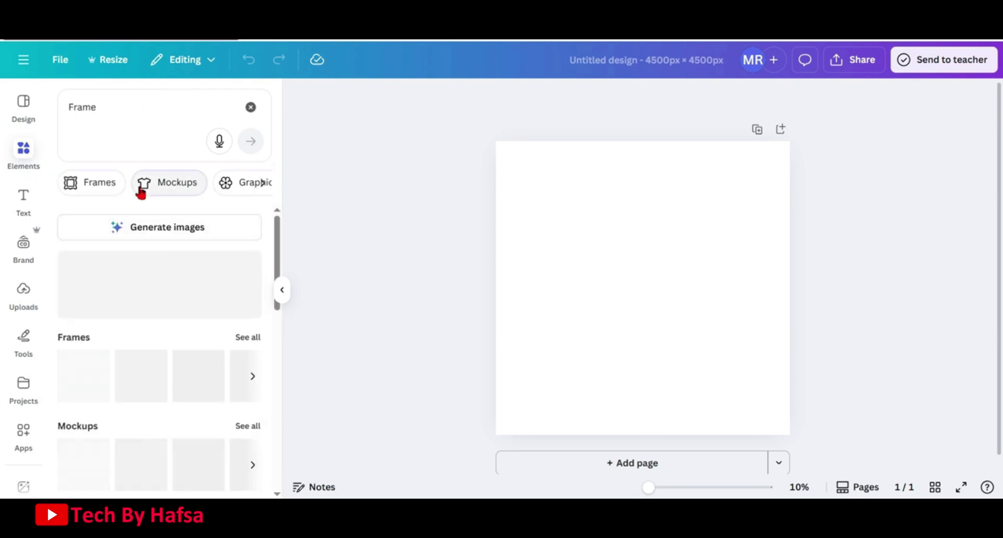
pyautogui.click(253, 339)
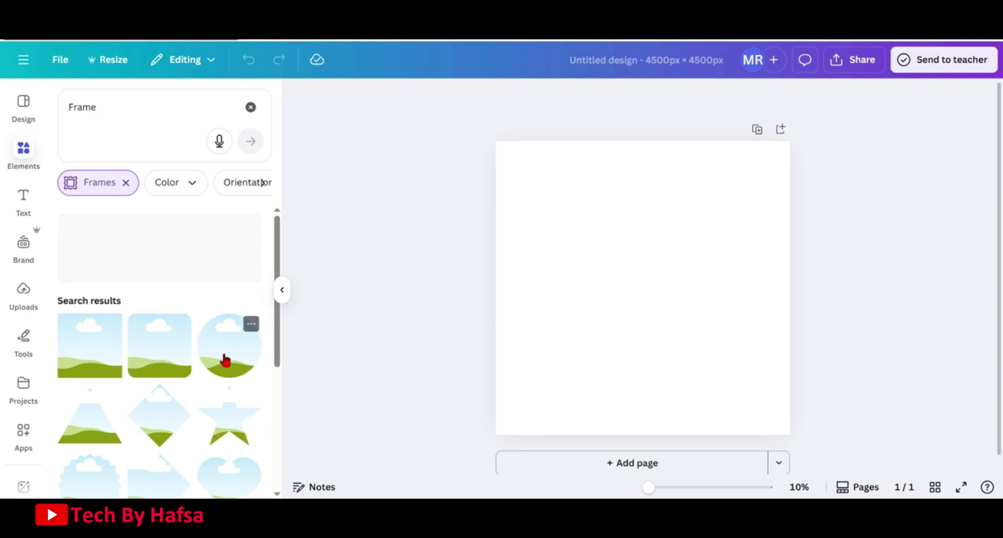
pyautogui.click(225, 360)
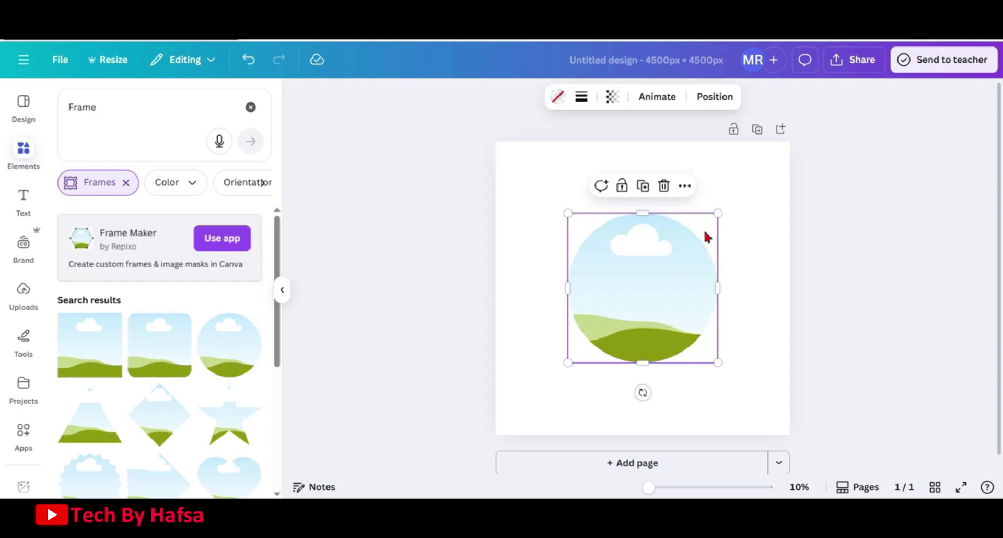
pyautogui.moveTo(718, 213); pyautogui.dragTo(647, 176)
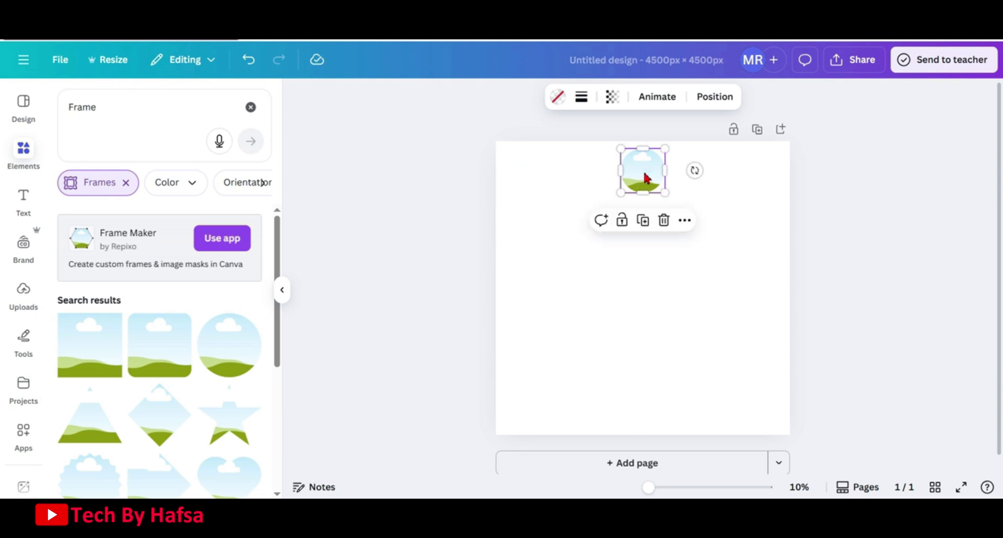
# Duplicate the small circular frame three times, placing the copies centred along the page's bottom, left and right edges
pyautogui.click(647, 224)
pyautogui.moveTo(645, 180); pyautogui.dragTo(651, 403)
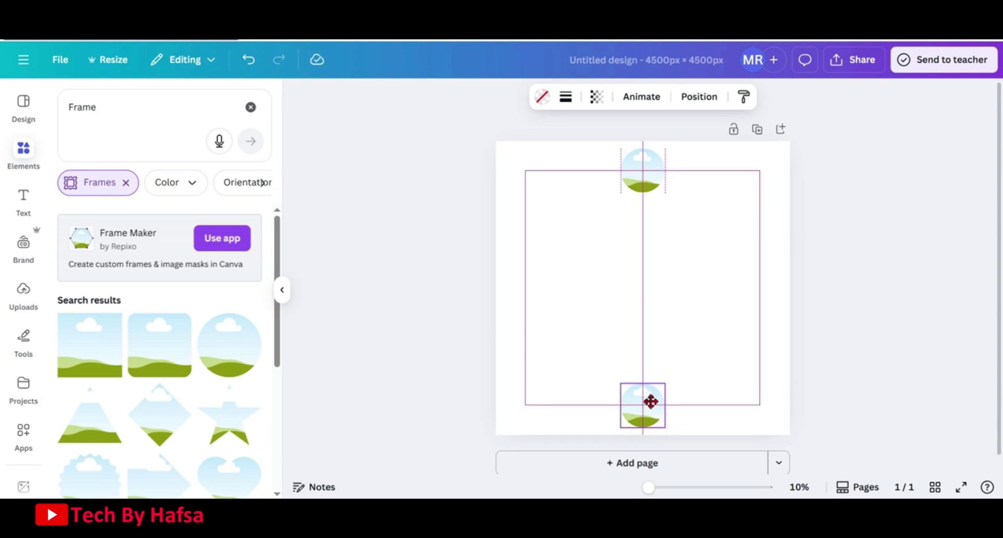
pyautogui.moveTo(651, 402); pyautogui.dragTo(650, 403)
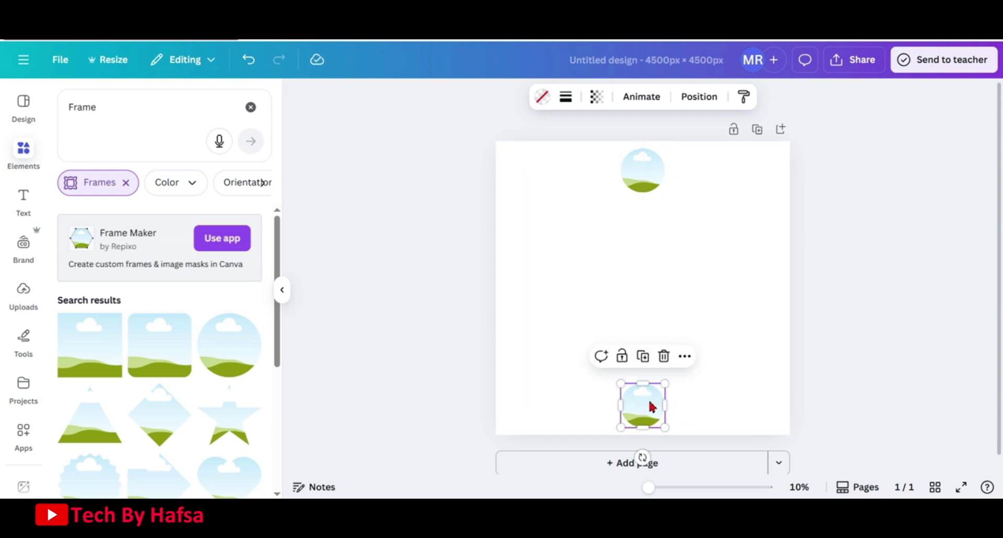
pyautogui.click(652, 368)
pyautogui.moveTo(721, 311); pyautogui.dragTo(526, 291)
pyautogui.click(760, 250)
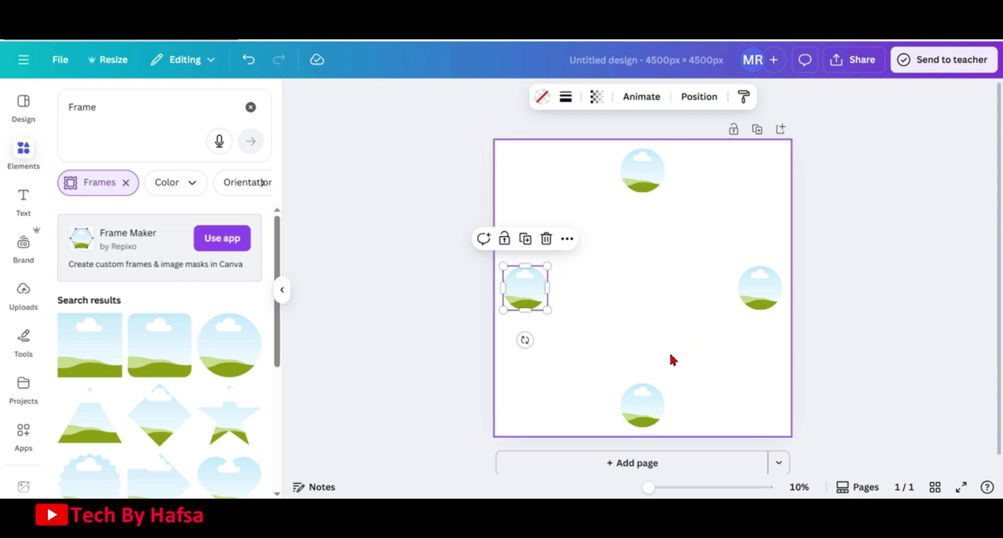
pyautogui.click(576, 325)
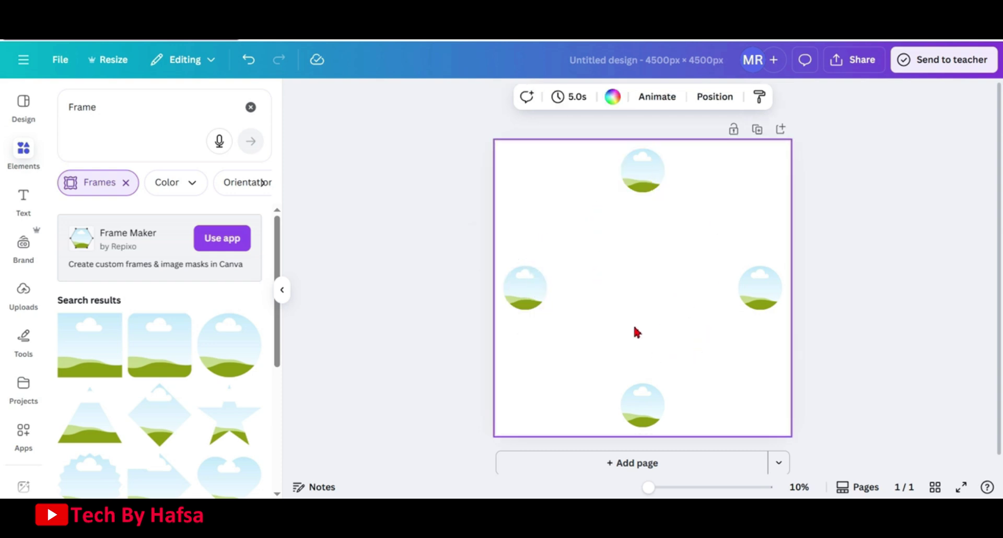
# Select all four small circular frames and group them
pyautogui.click(654, 189)
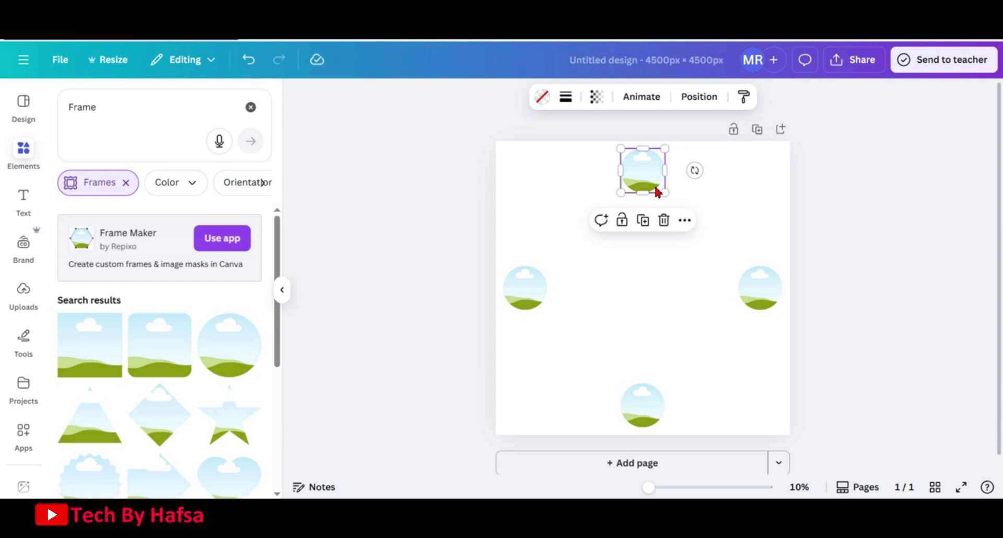
pyautogui.keyDown('shift'); pyautogui.click(753, 282); pyautogui.keyUp('shift')
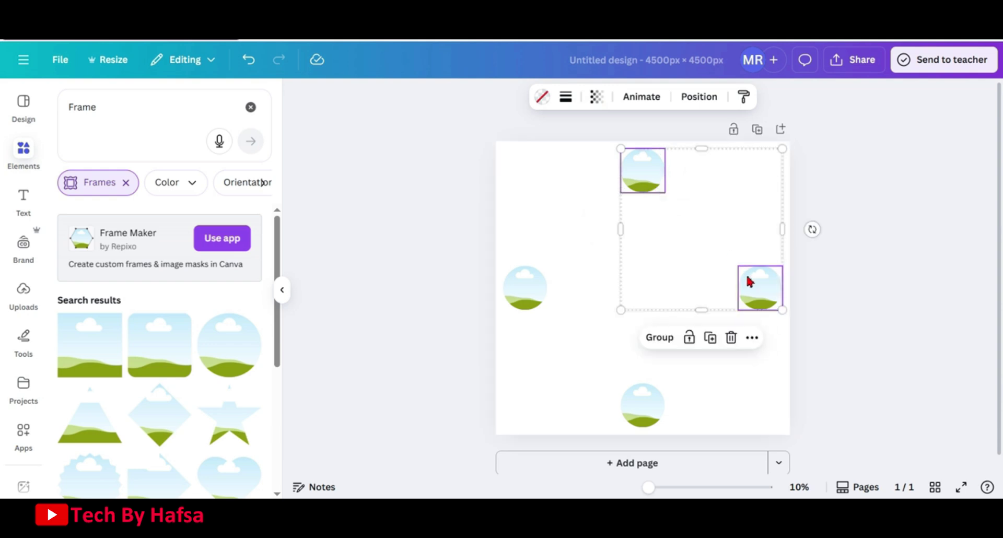
pyautogui.keyDown('shift'); pyautogui.click(656, 404); pyautogui.keyUp('shift')
pyautogui.keyDown('shift'); pyautogui.click(530, 309); pyautogui.keyUp('shift')
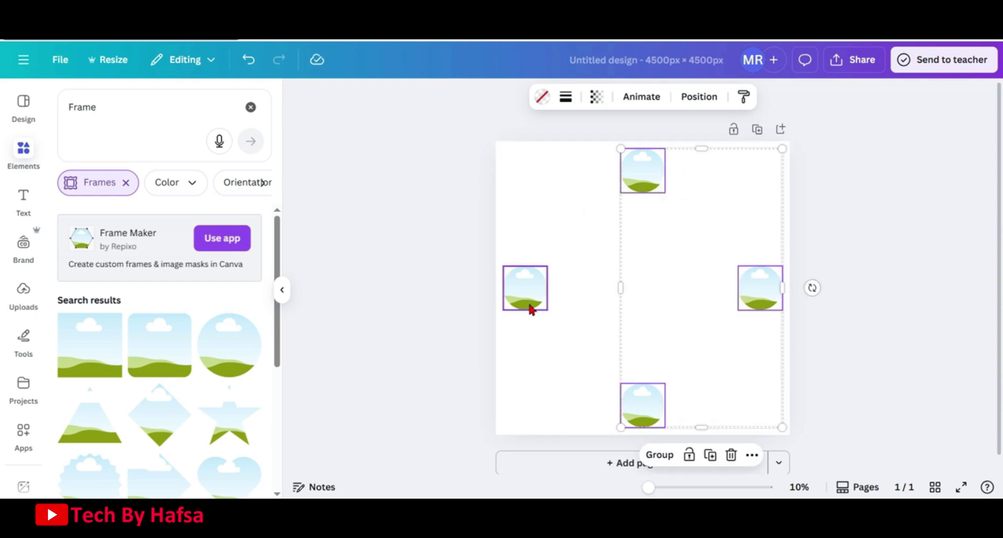
pyautogui.keyDown('shift'); pyautogui.click(531, 309); pyautogui.keyUp('shift')
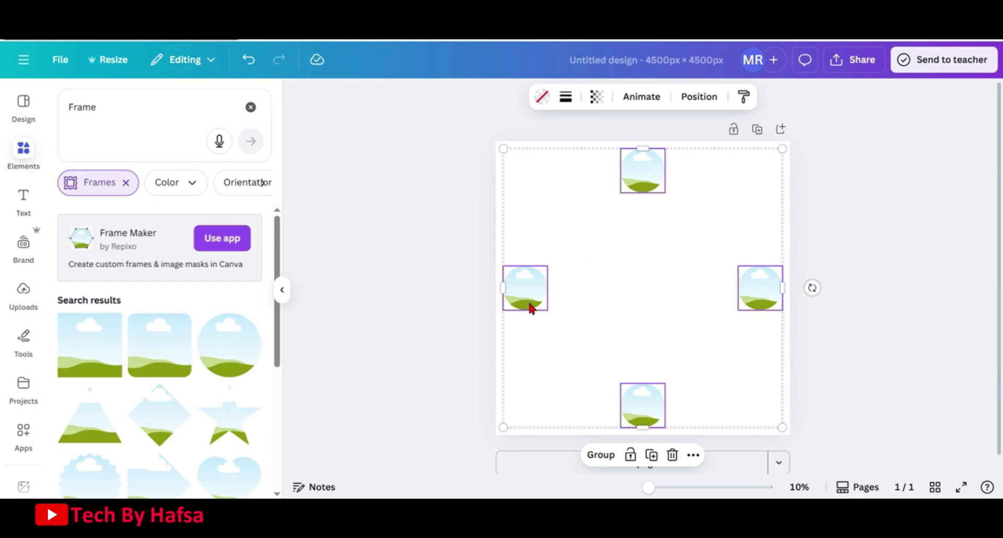
pyautogui.click(600, 455)
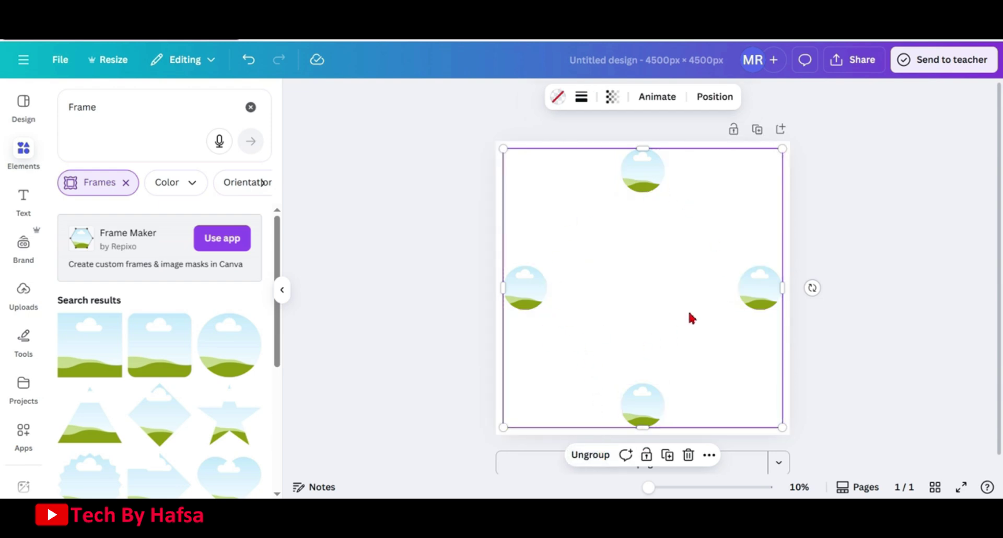
# Duplicate the group of four circles, align the copy exactly over the original and rotate it to 30°
pyautogui.click(667, 455)
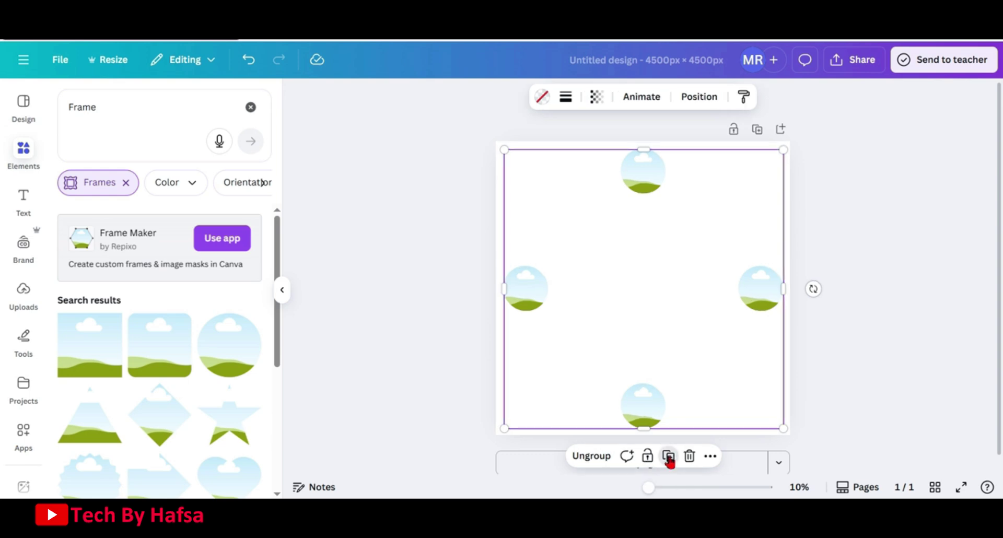
pyautogui.moveTo(690, 256); pyautogui.dragTo(683, 248)
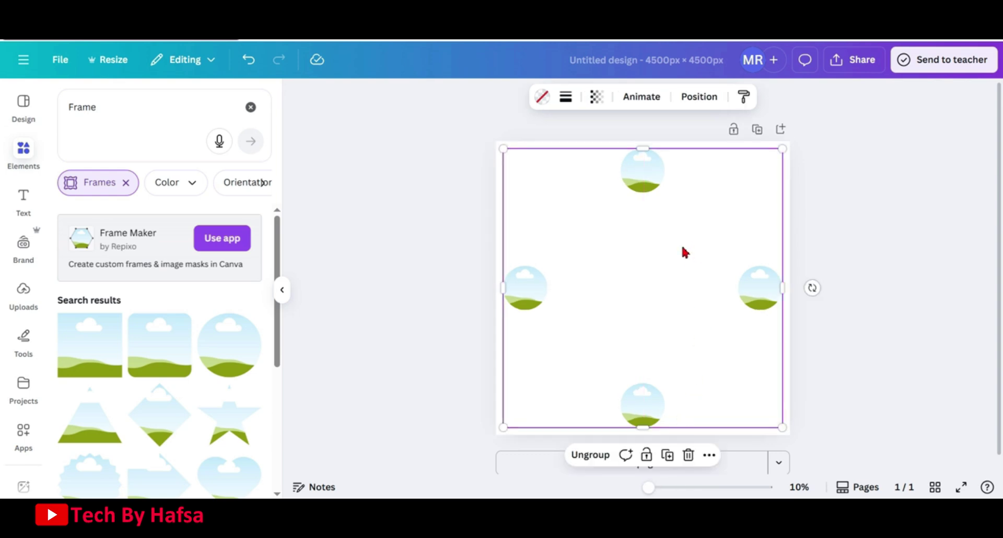
pyautogui.click(693, 99)
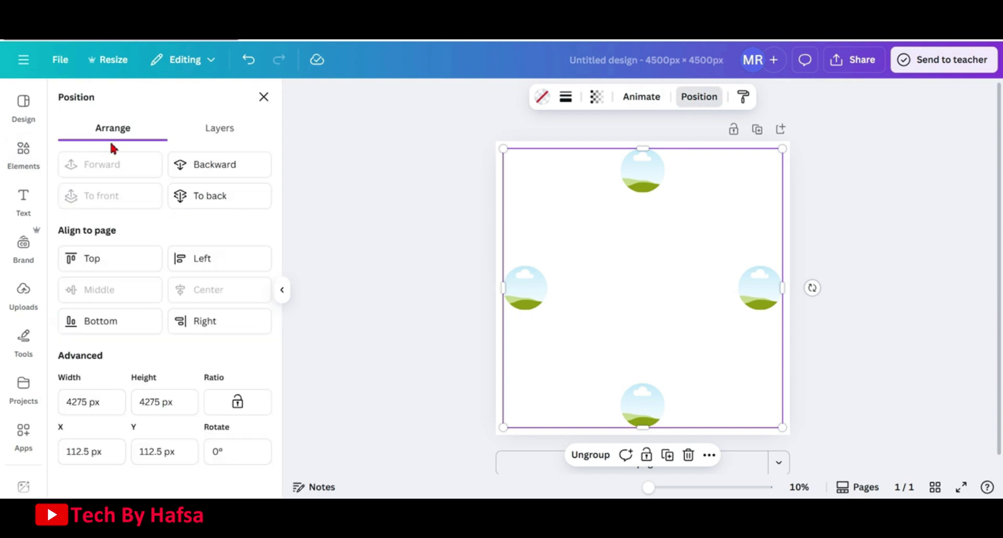
pyautogui.click(215, 456)
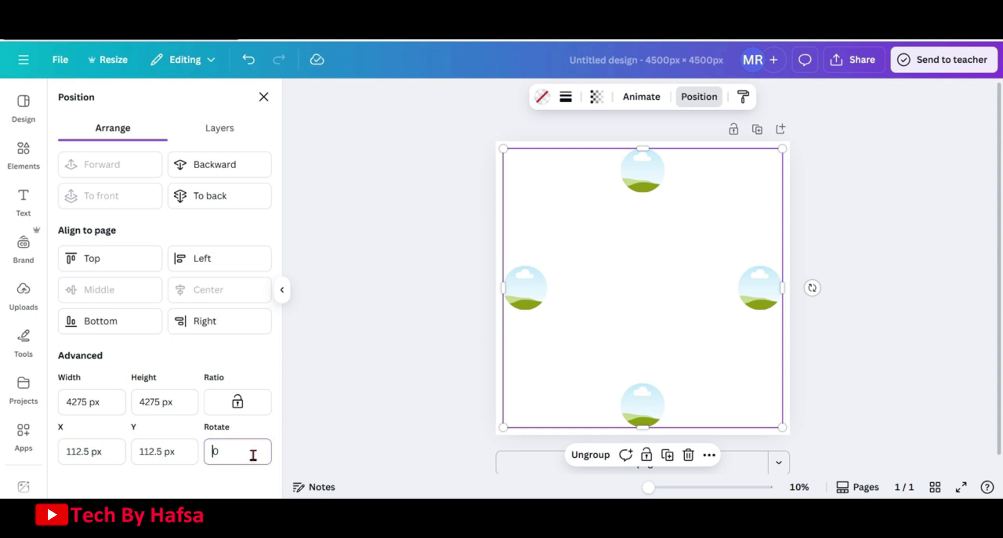
pyautogui.write('3')
pyautogui.press('Return')
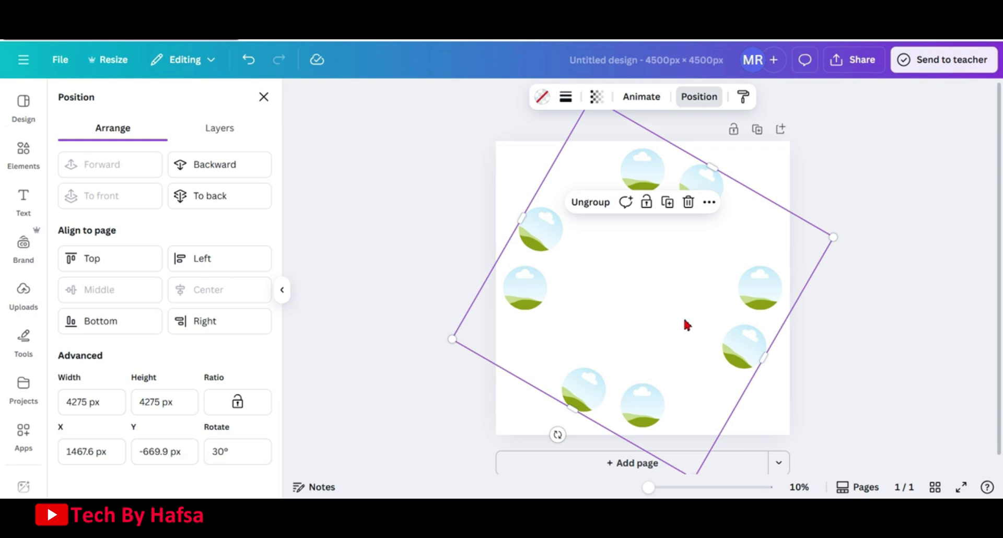
# Duplicate the rotated group, align the copy exactly over it and set its rotation to 60°
pyautogui.click(668, 203)
pyautogui.moveTo(663, 303); pyautogui.dragTo(661, 297)
pyautogui.click(224, 452)
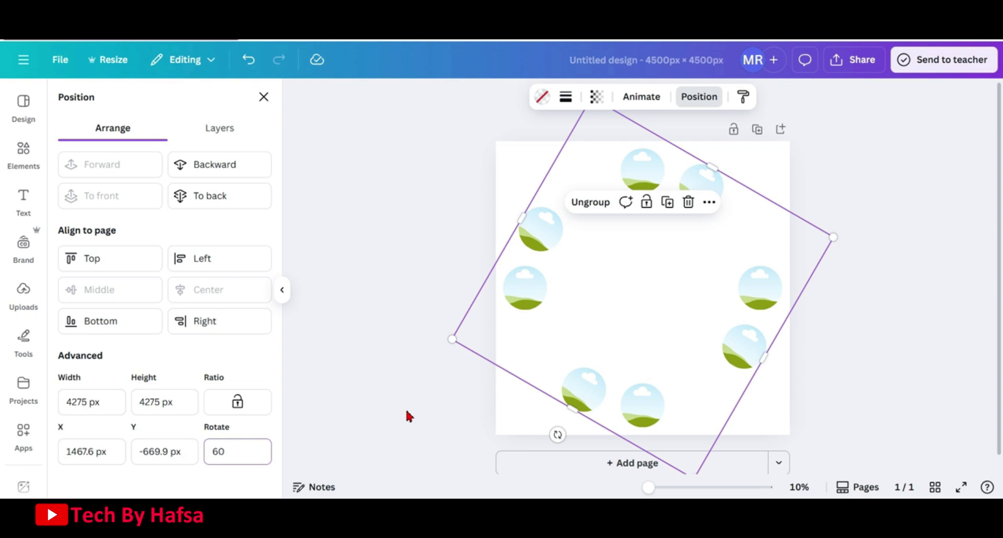
pyautogui.write('60')
pyautogui.press('Return')
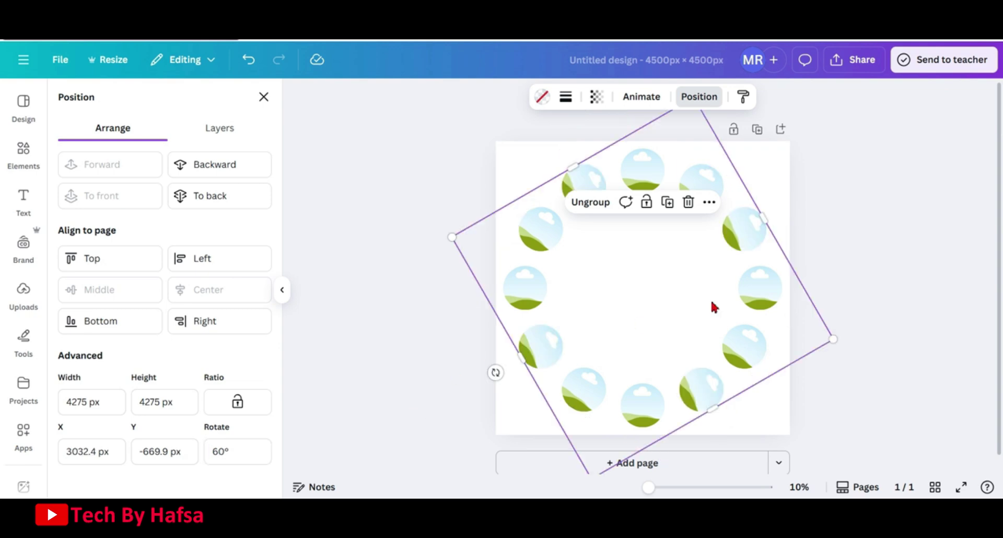
pyautogui.click(828, 251)
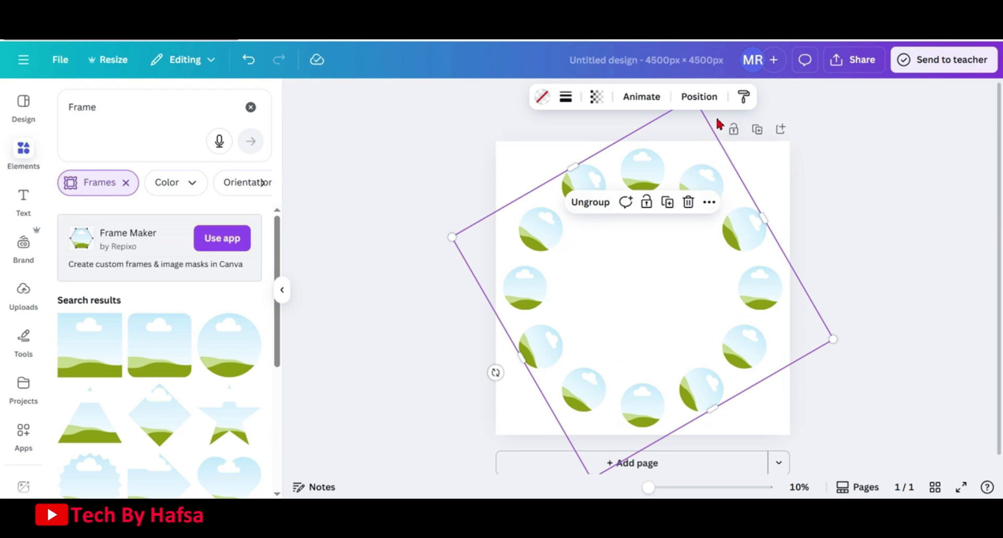
# Select all three circle group layers and combine them into a single group
pyautogui.click(701, 100)
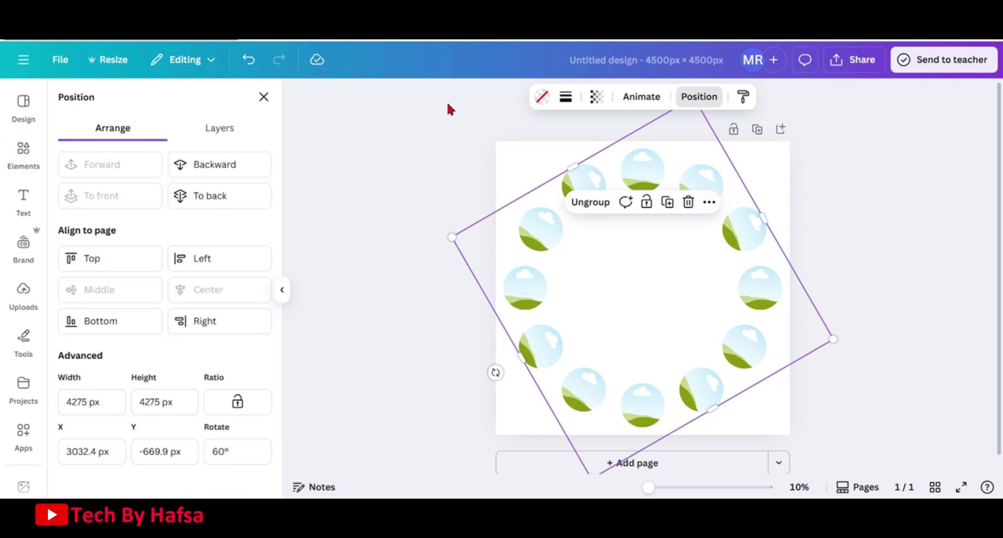
pyautogui.click(244, 142)
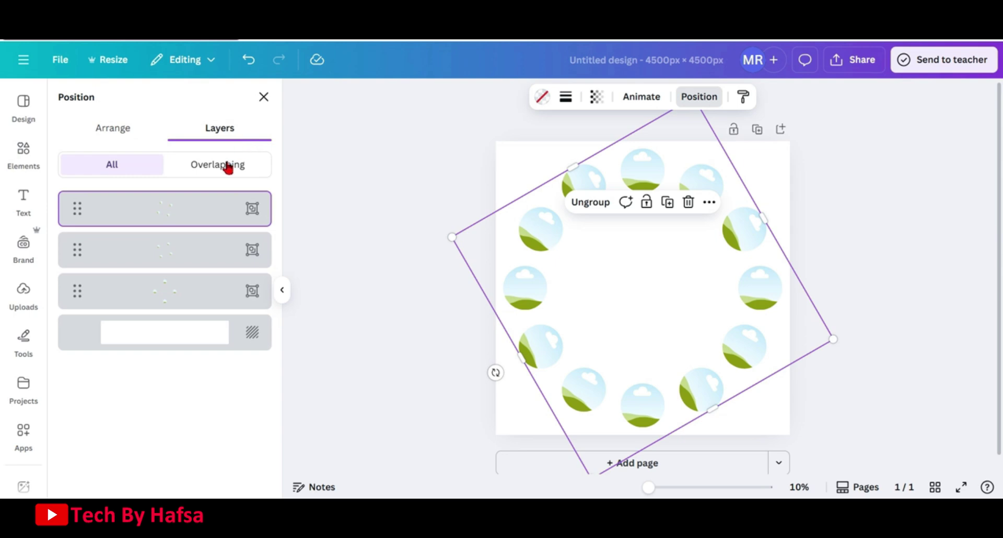
pyautogui.keyDown('shift'); pyautogui.click(175, 252); pyautogui.keyUp('shift')
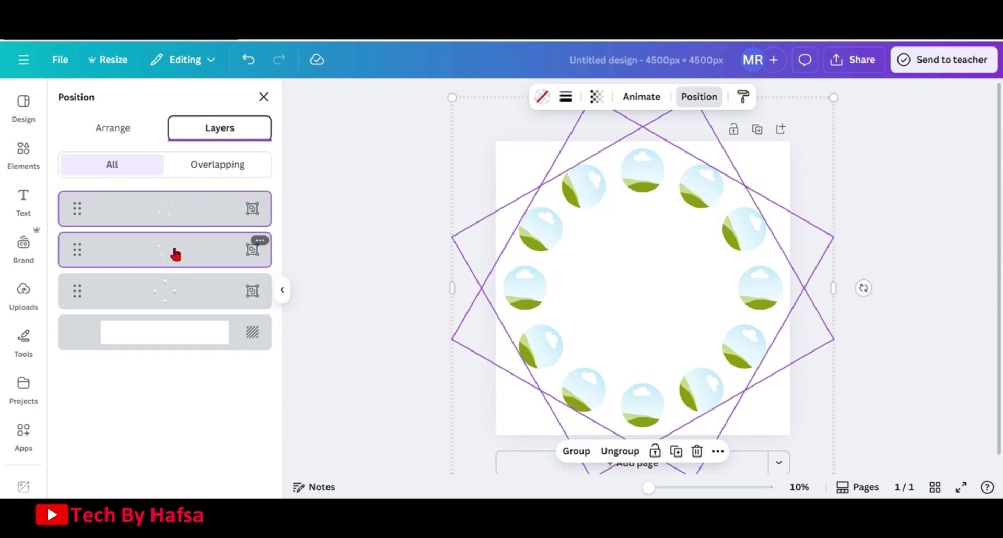
pyautogui.keyDown('shift'); pyautogui.click(181, 287); pyautogui.keyUp('shift')
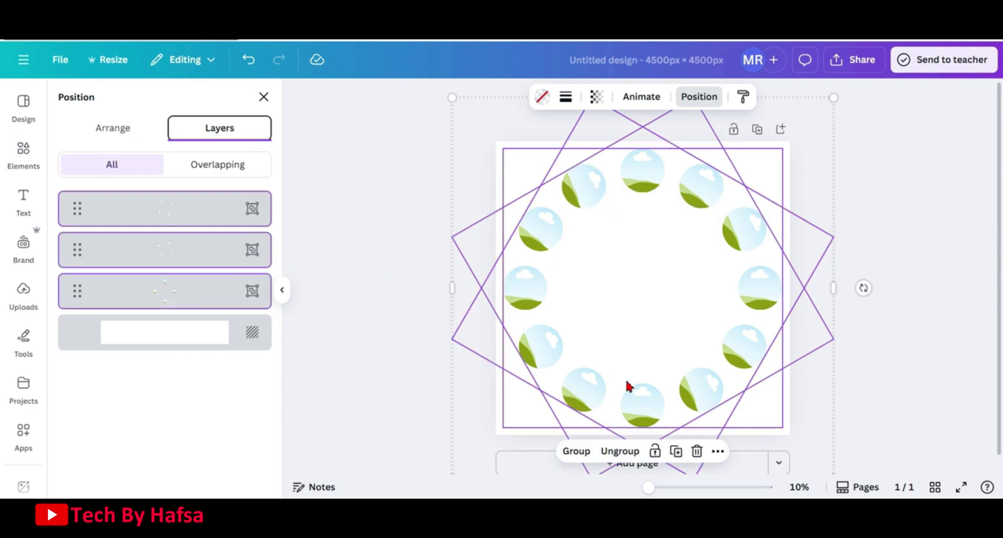
pyautogui.click(577, 451)
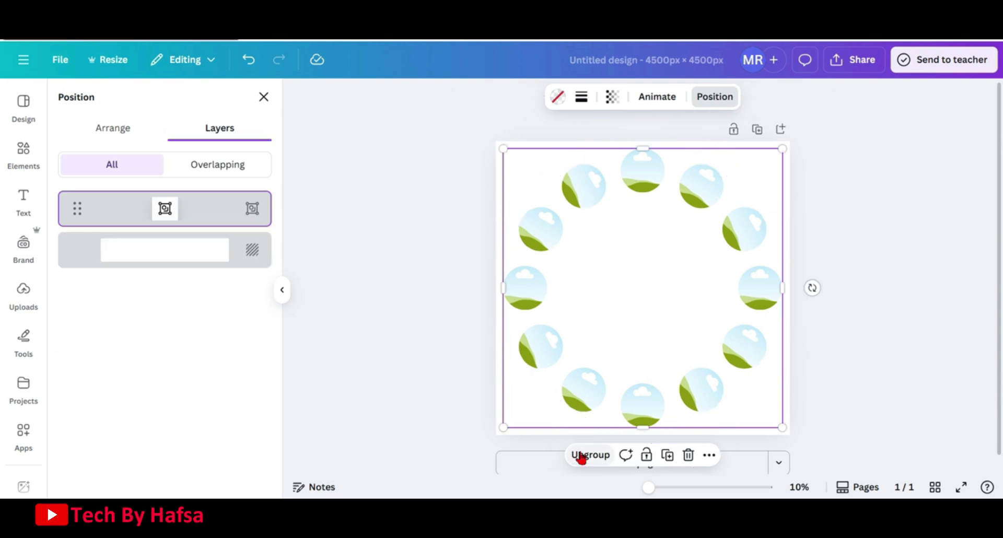
pyautogui.click(858, 181)
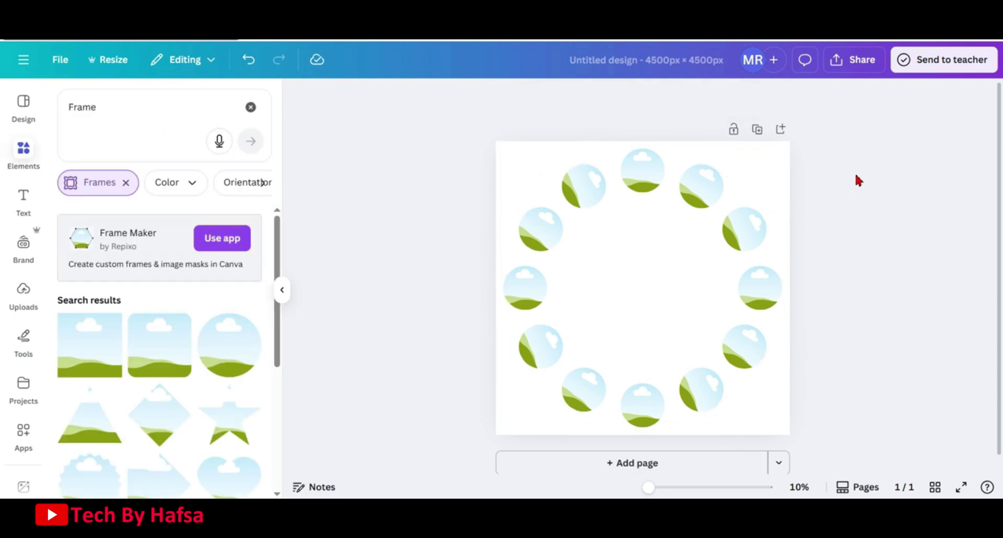
# Add another circular frame, scale it to fill the whole page, and move its layer beneath the ring group
pyautogui.click(233, 341)
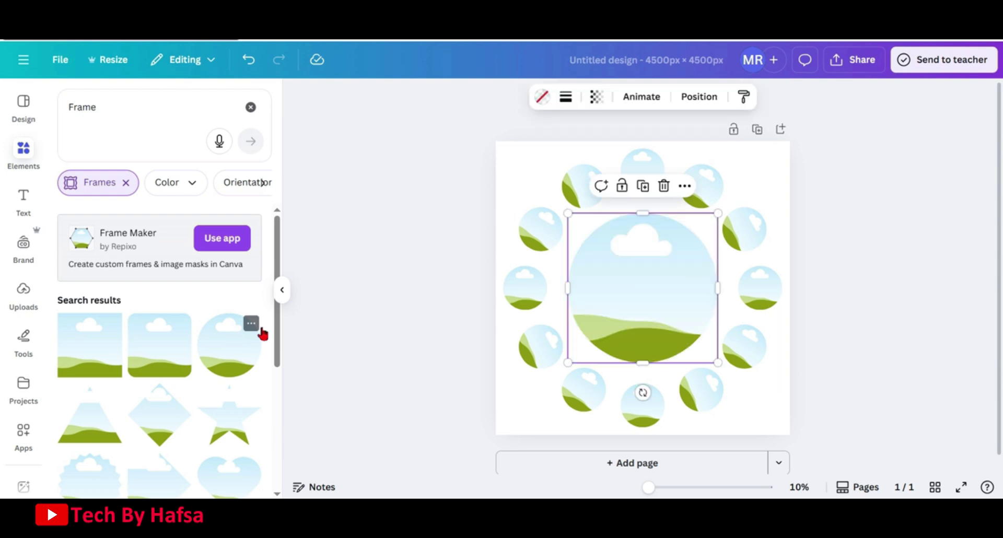
pyautogui.moveTo(670, 291); pyautogui.dragTo(600, 217)
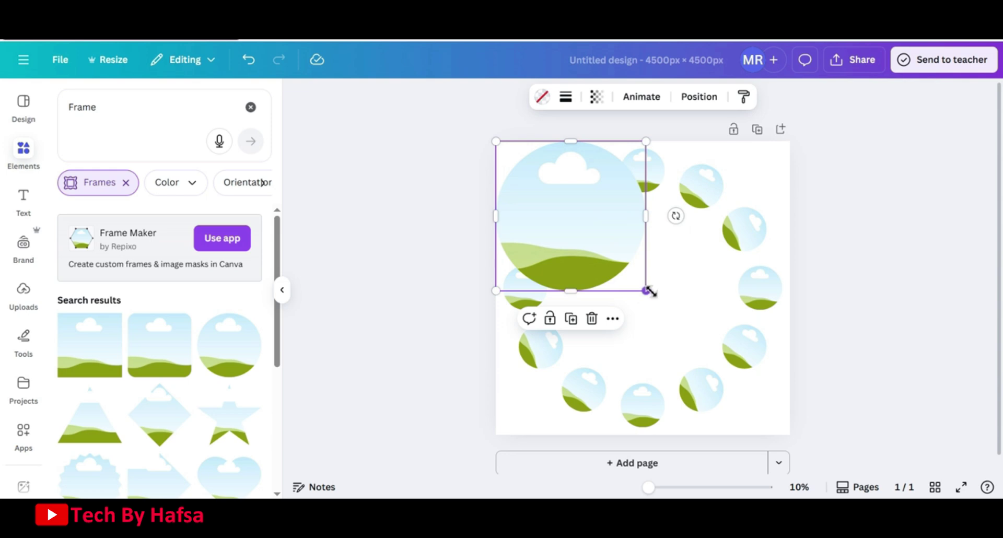
pyautogui.moveTo(651, 292); pyautogui.dragTo(824, 406)
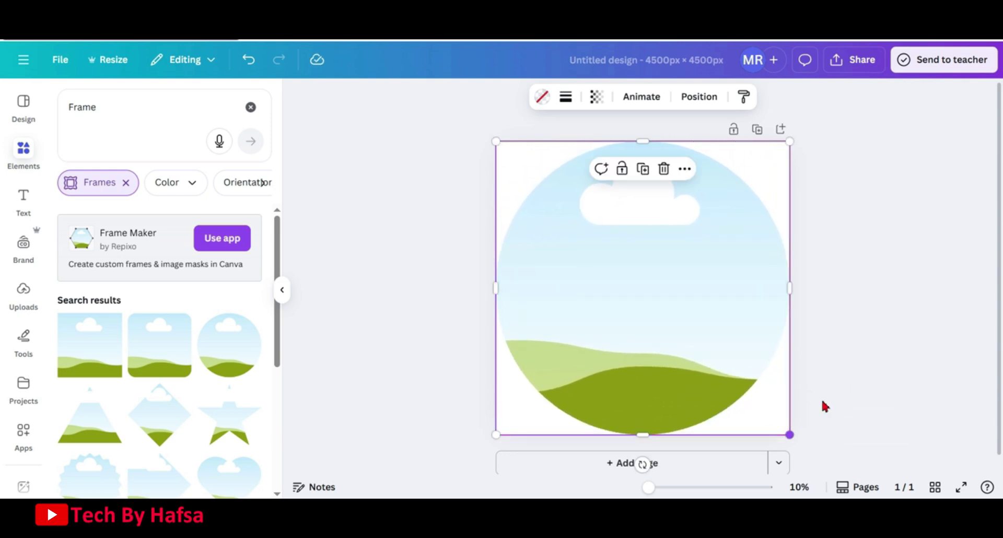
pyautogui.click(689, 99)
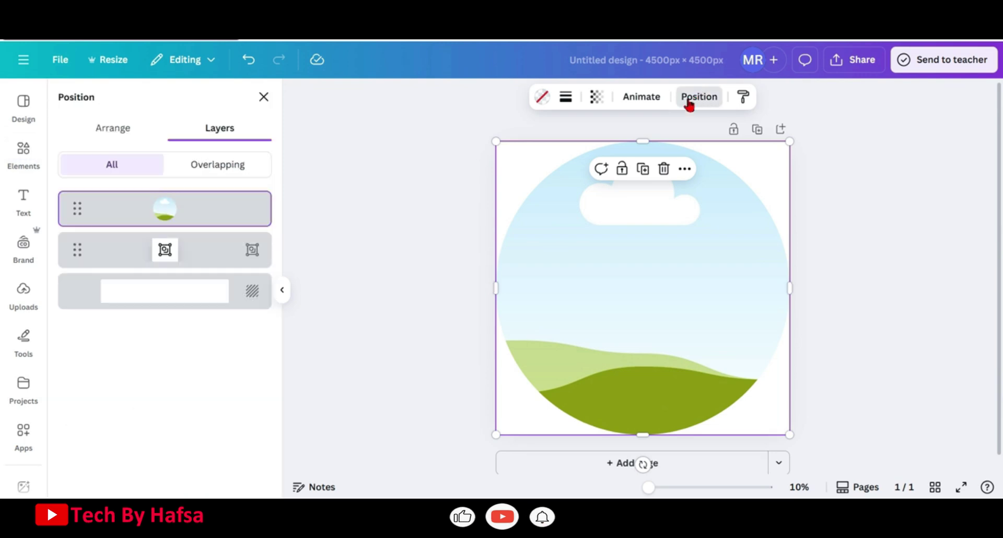
pyautogui.moveTo(181, 217); pyautogui.dragTo(176, 258)
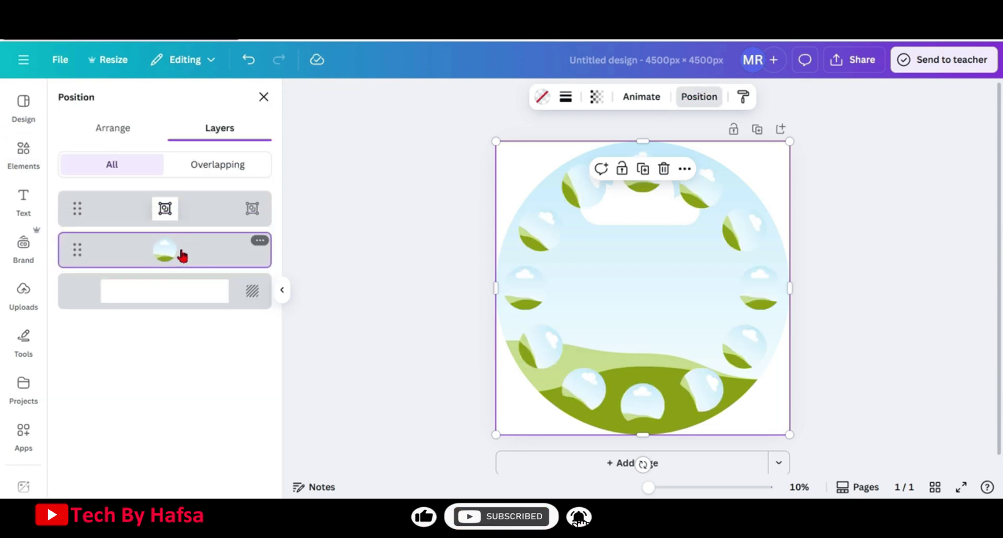
# Ungroup the ring of small circular frames and set the rotation of all twelve frames to 0°
pyautogui.click(179, 211)
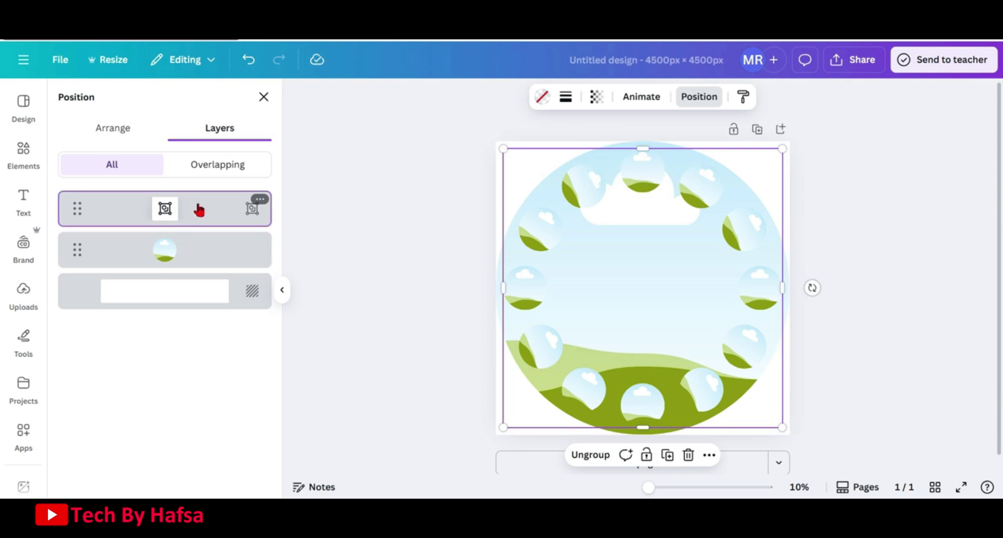
pyautogui.click(594, 455)
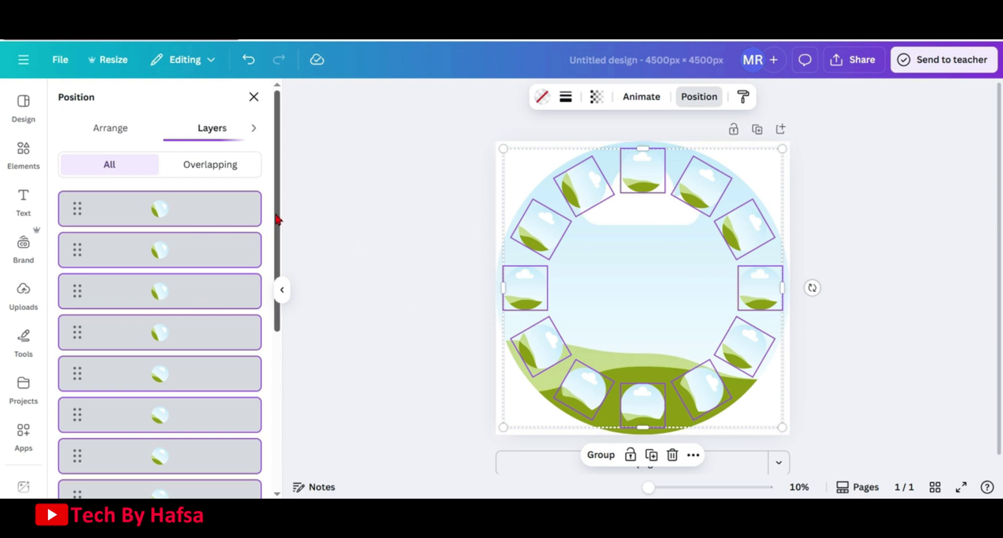
pyautogui.moveTo(277, 220); pyautogui.dragTo(280, 310)
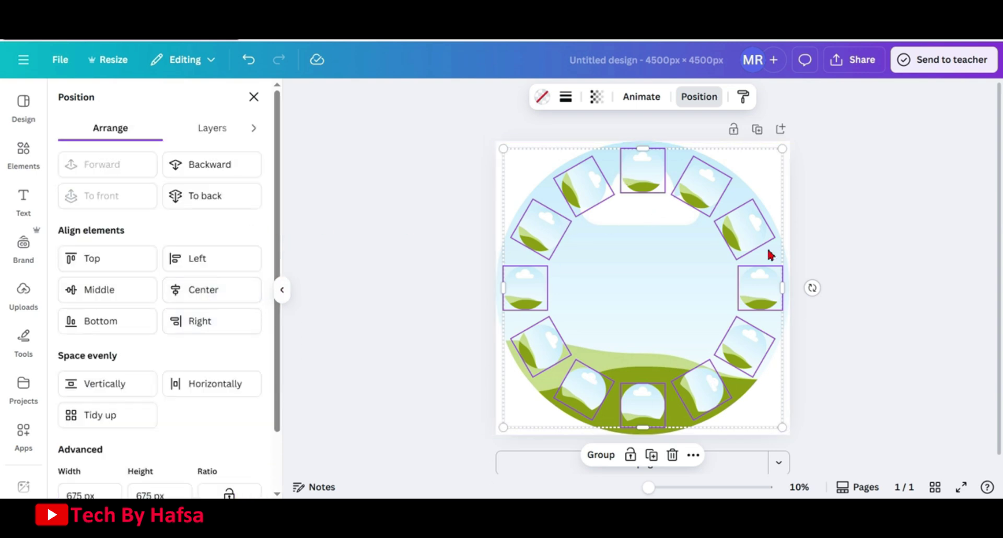
pyautogui.moveTo(280, 193); pyautogui.dragTo(281, 260)
pyautogui.click(204, 475)
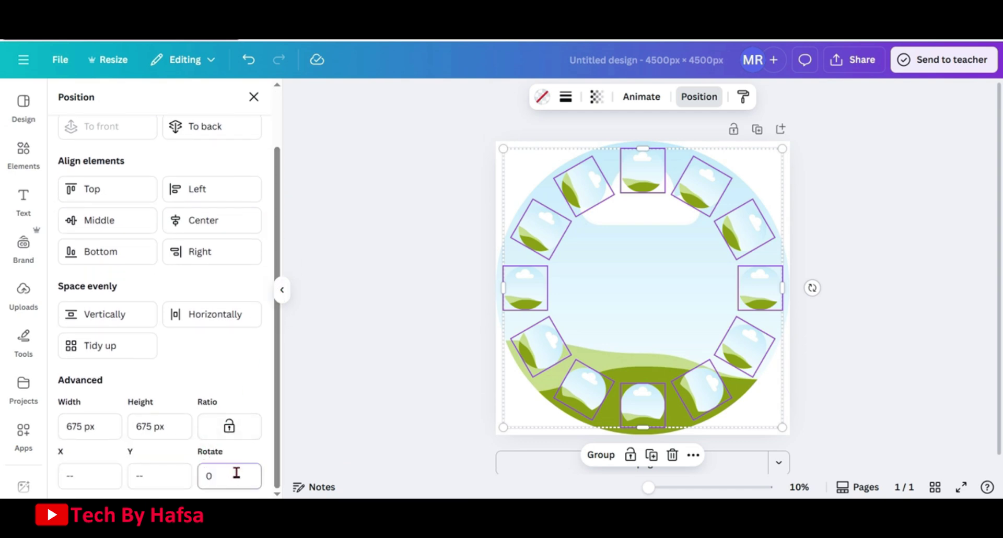
pyautogui.write('0')
pyautogui.press('Return')
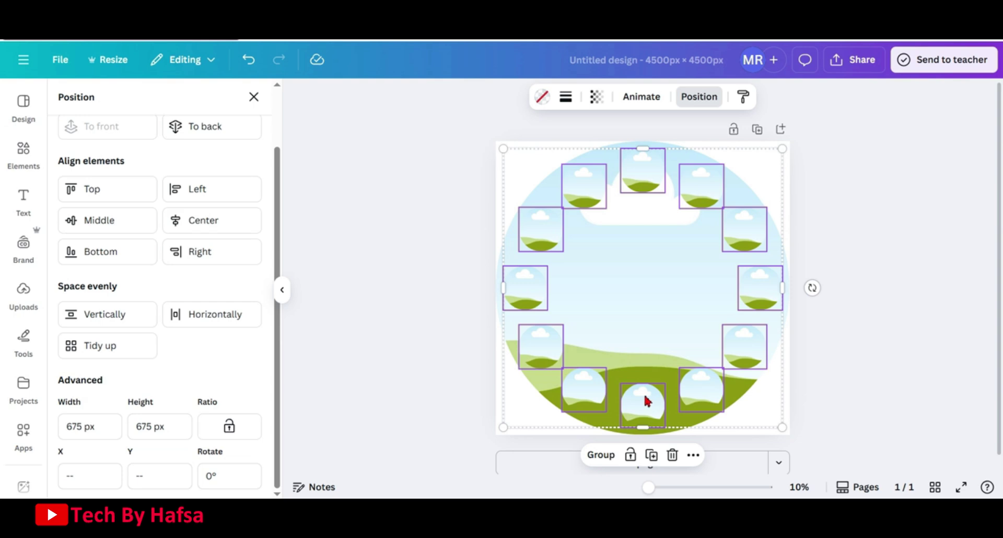
pyautogui.click(841, 243)
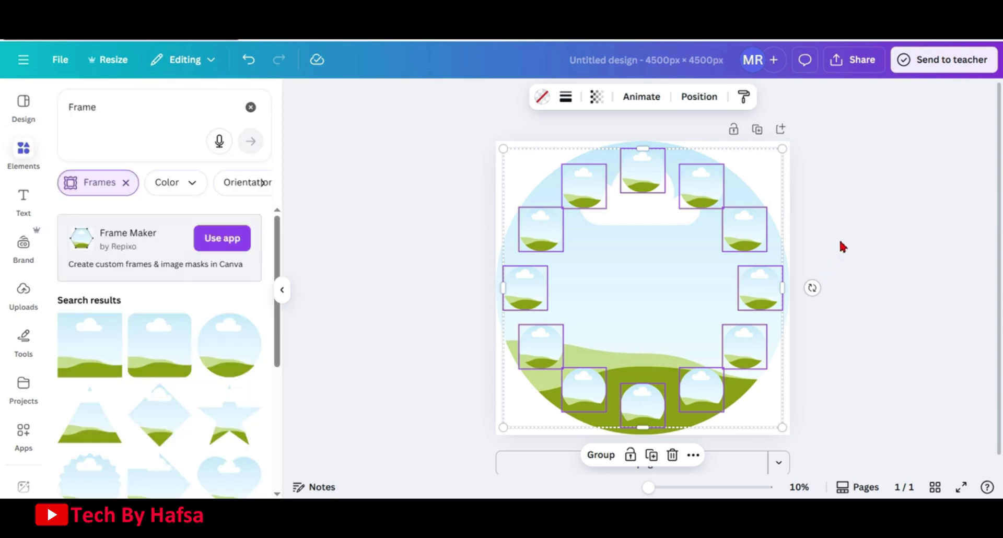
pyautogui.click(841, 246)
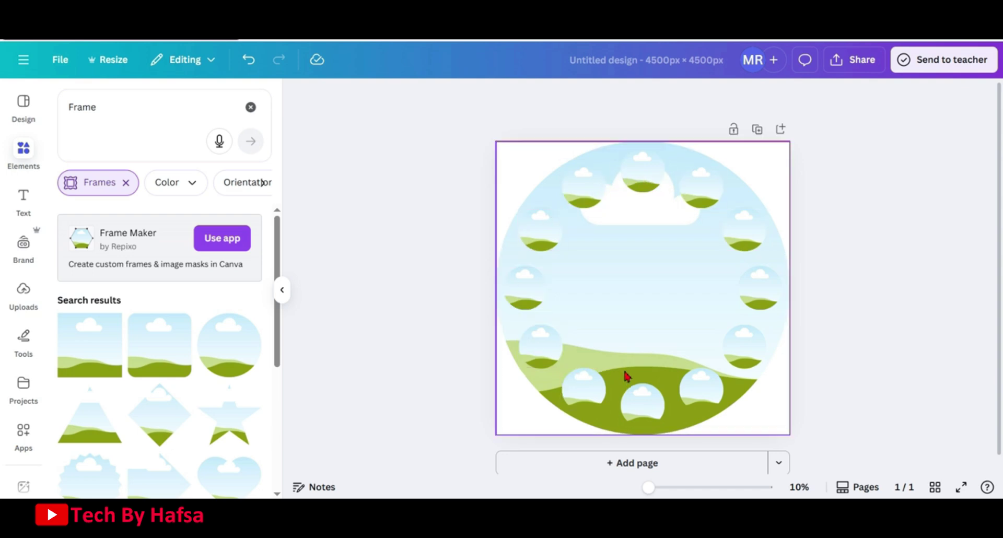
# Select all twelve small circular frames and give them a solid stroke with a weight of 12
pyautogui.click(641, 187)
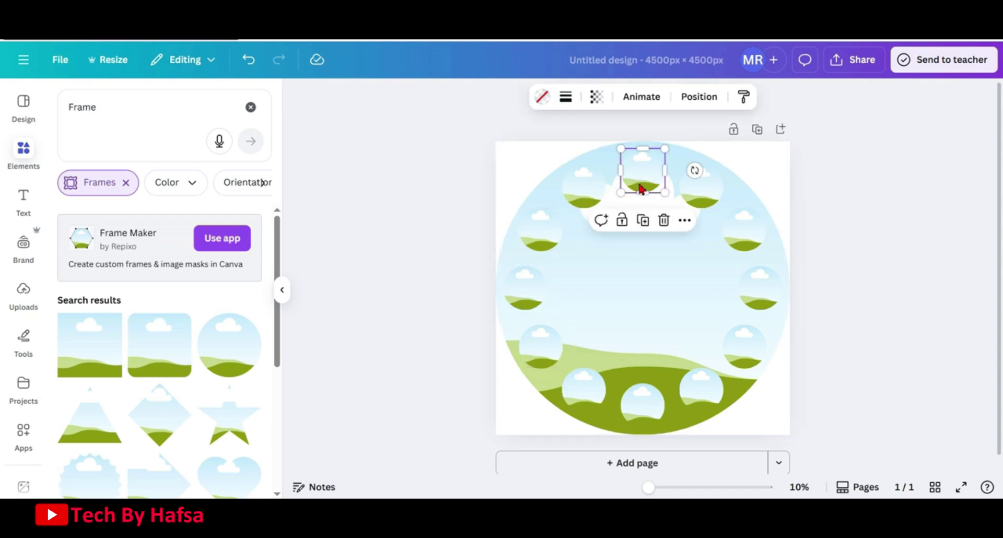
pyautogui.keyDown('shift'); pyautogui.click(711, 189); pyautogui.keyUp('shift')
pyautogui.keyDown('shift'); pyautogui.click(746, 224); pyautogui.keyUp('shift')
pyautogui.keyDown('shift'); pyautogui.click(767, 285); pyautogui.keyUp('shift')
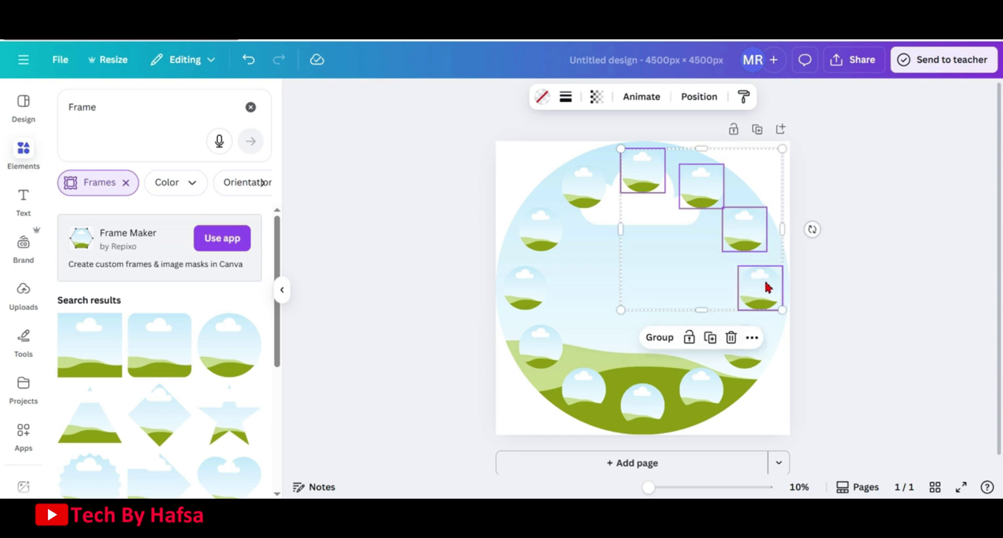
pyautogui.keyDown('shift'); pyautogui.click(757, 360); pyautogui.keyUp('shift')
pyautogui.keyDown('shift'); pyautogui.click(710, 386); pyautogui.keyUp('shift')
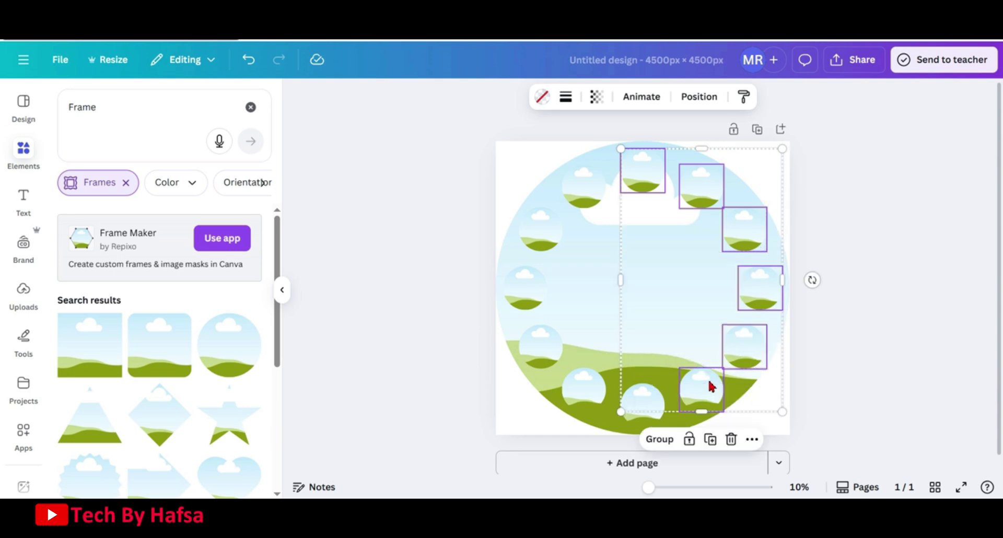
pyautogui.keyDown('shift'); pyautogui.click(663, 404); pyautogui.keyUp('shift')
pyautogui.keyDown('shift'); pyautogui.click(605, 397); pyautogui.keyUp('shift')
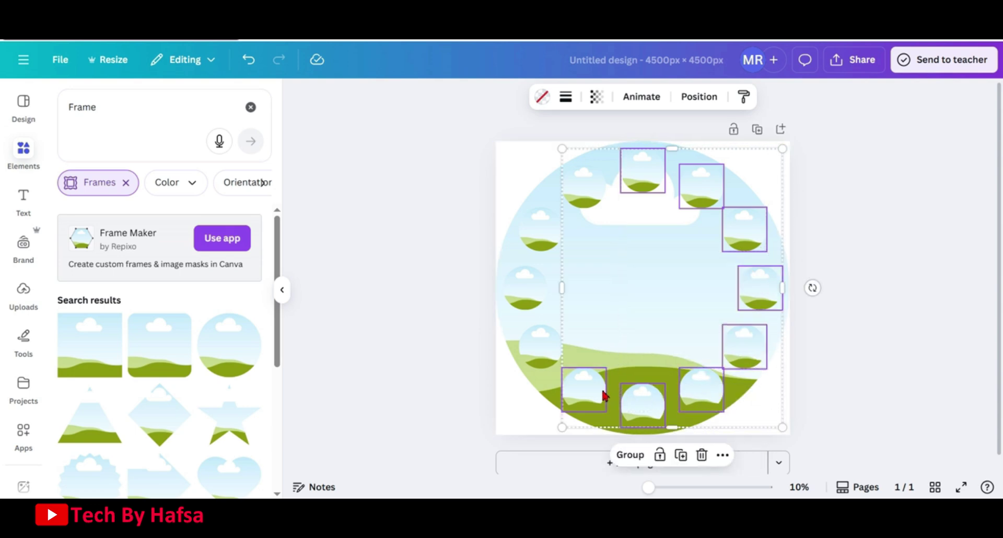
pyautogui.keyDown('shift'); pyautogui.click(553, 353); pyautogui.keyUp('shift')
pyautogui.keyDown('shift'); pyautogui.click(520, 293); pyautogui.keyUp('shift')
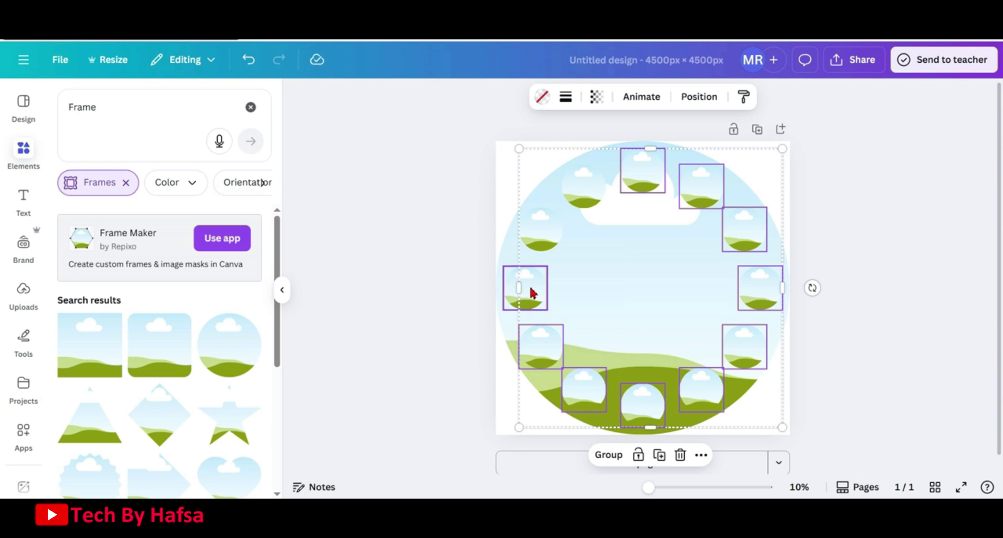
pyautogui.keyDown('shift'); pyautogui.click(539, 242); pyautogui.keyUp('shift')
pyautogui.keyDown('shift'); pyautogui.click(578, 197); pyautogui.keyUp('shift')
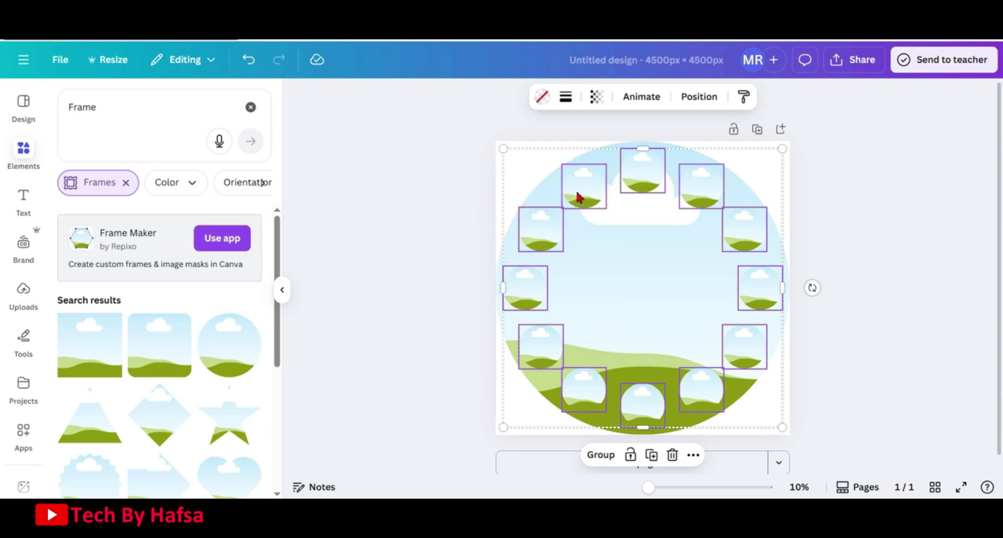
pyautogui.click(569, 103)
pyautogui.click(641, 184)
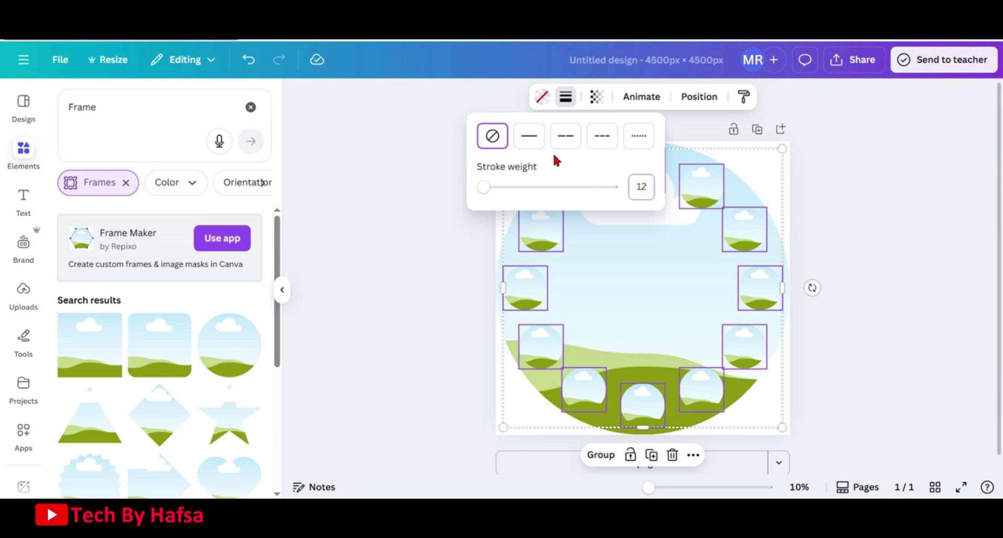
pyautogui.click(529, 137)
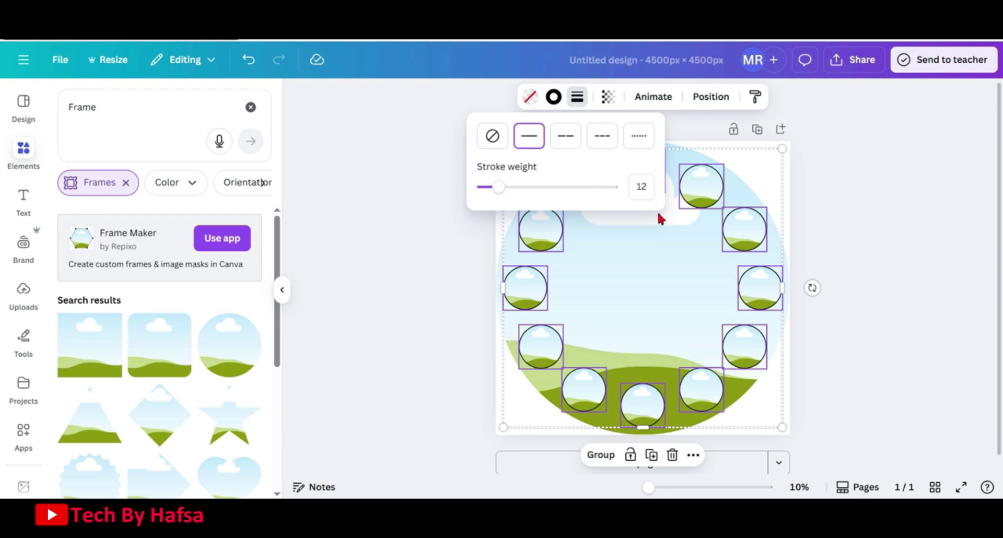
# Set the stroke colour of the twelve small frames to white and deselect them
pyautogui.click(553, 97)
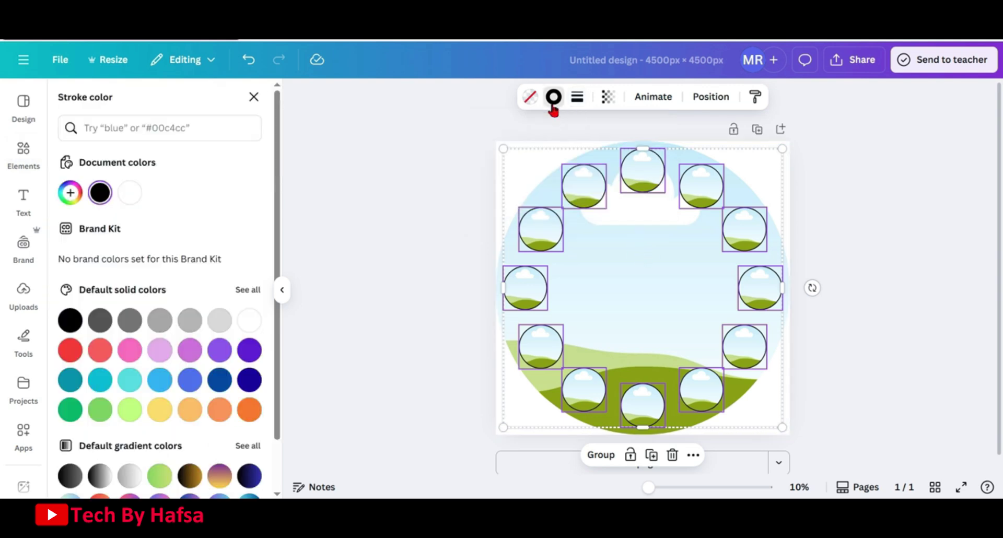
pyautogui.click(137, 193)
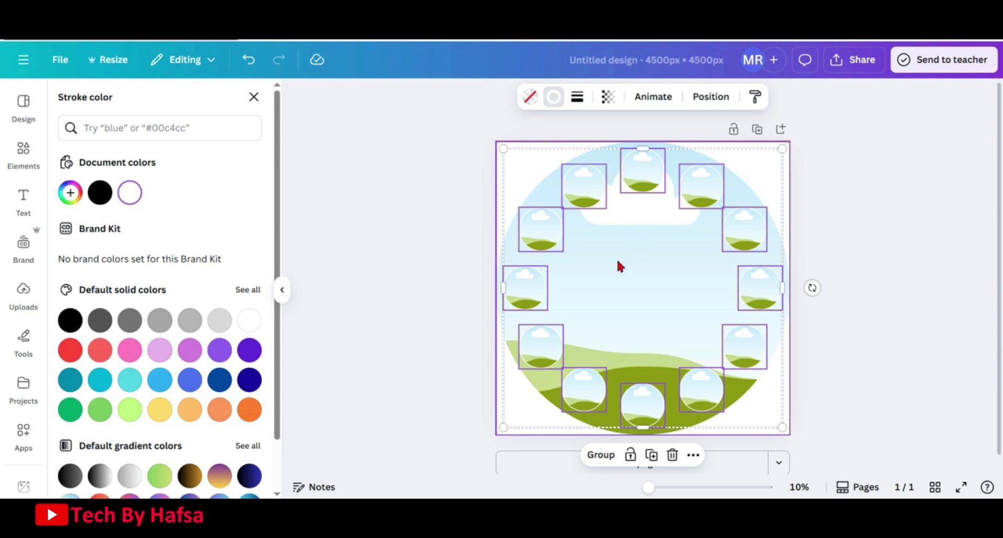
pyautogui.press('Escape')
pyautogui.click(462, 266)
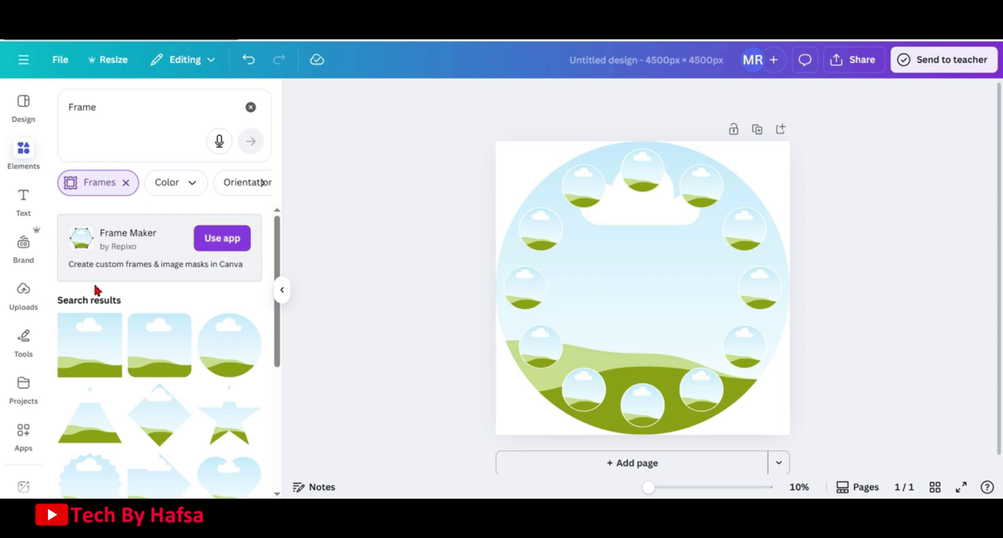
# Fill the large circle with the uploaded beach sunset photo and the ring frames from 12 to 4 o'clock with the next five photos in order
pyautogui.click(18, 309)
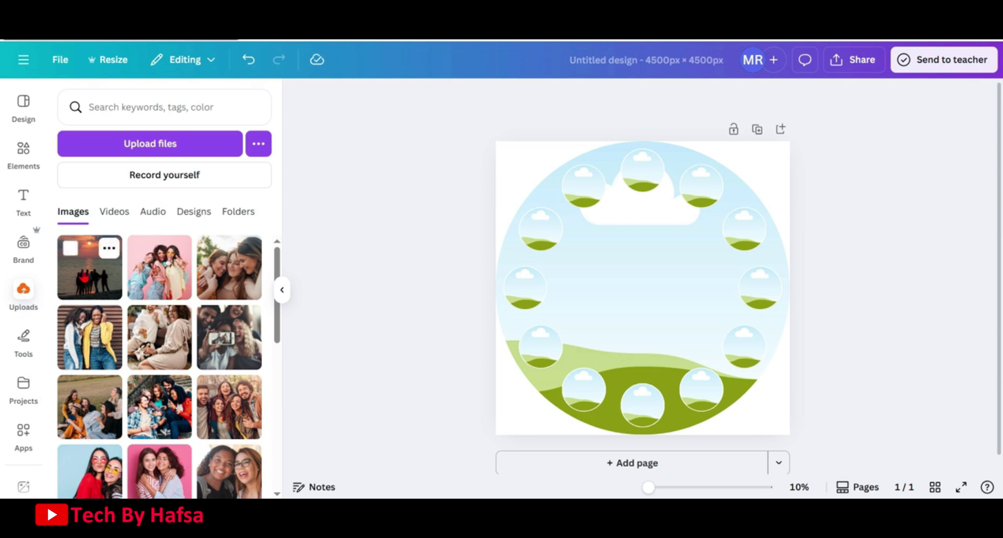
pyautogui.moveTo(89, 267); pyautogui.dragTo(604, 277)
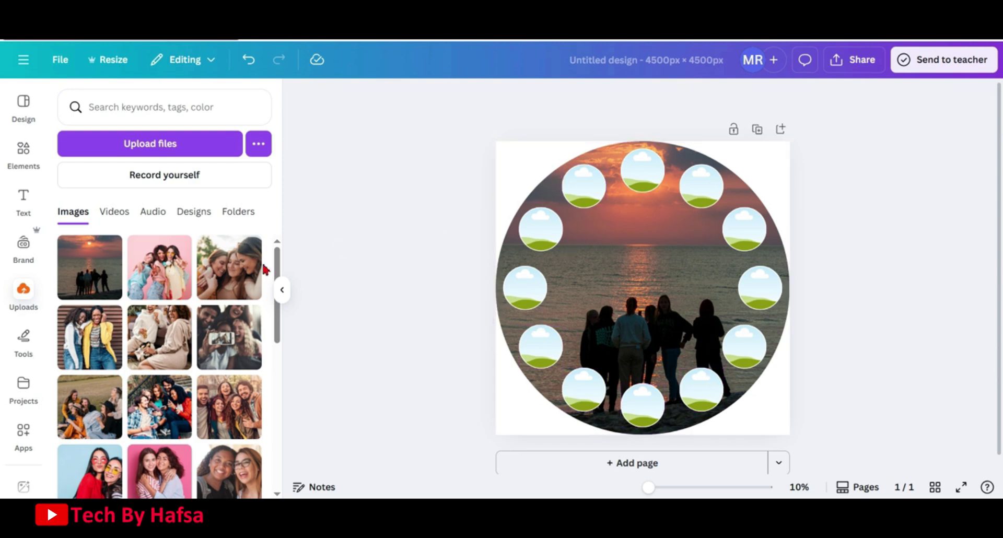
pyautogui.moveTo(164, 286); pyautogui.dragTo(640, 171)
pyautogui.moveTo(227, 267); pyautogui.dragTo(698, 188)
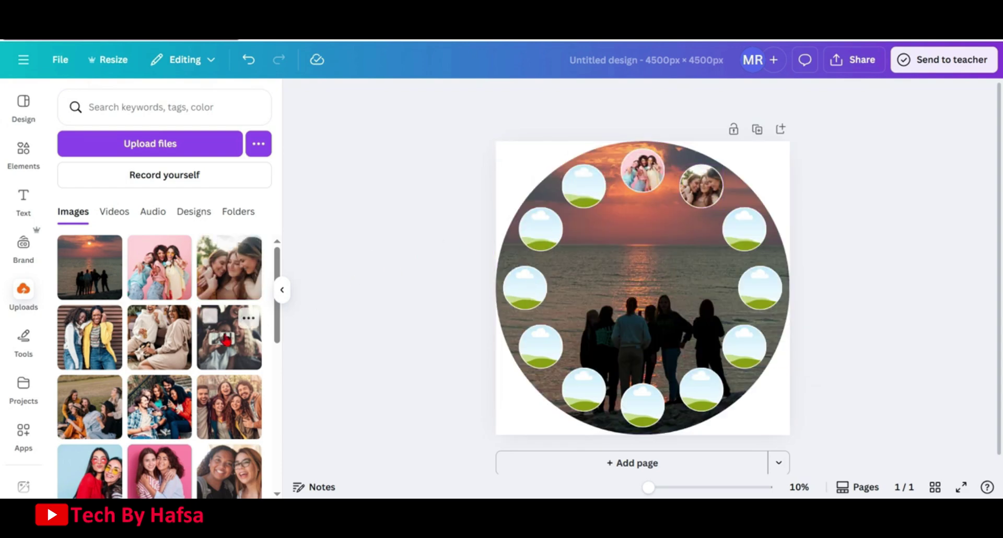
pyautogui.moveTo(107, 345); pyautogui.dragTo(732, 230)
pyautogui.moveTo(159, 337); pyautogui.dragTo(762, 287)
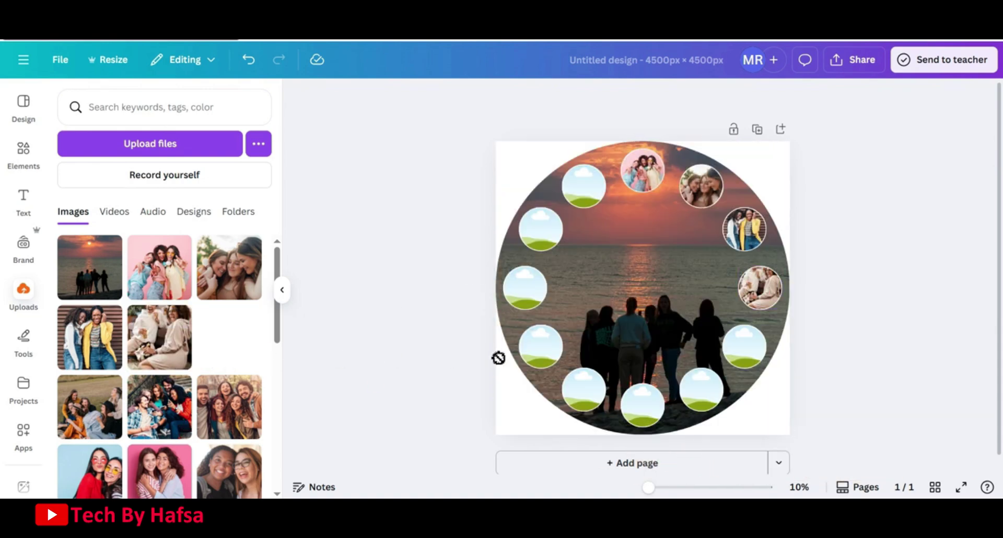
pyautogui.moveTo(498, 358); pyautogui.dragTo(743, 350)
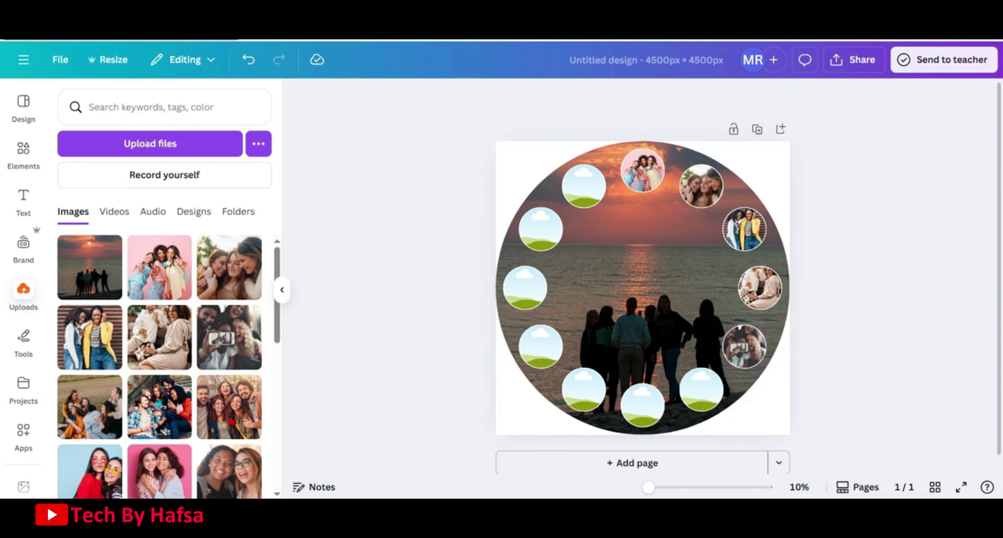
# Place two outdoor group photos at 5 and 6 o'clock, the blue- and pink-background pairs at 7 and 8, and the laughing group at 9
pyautogui.moveTo(90, 403); pyautogui.dragTo(693, 392)
pyautogui.moveTo(159, 407); pyautogui.dragTo(640, 417)
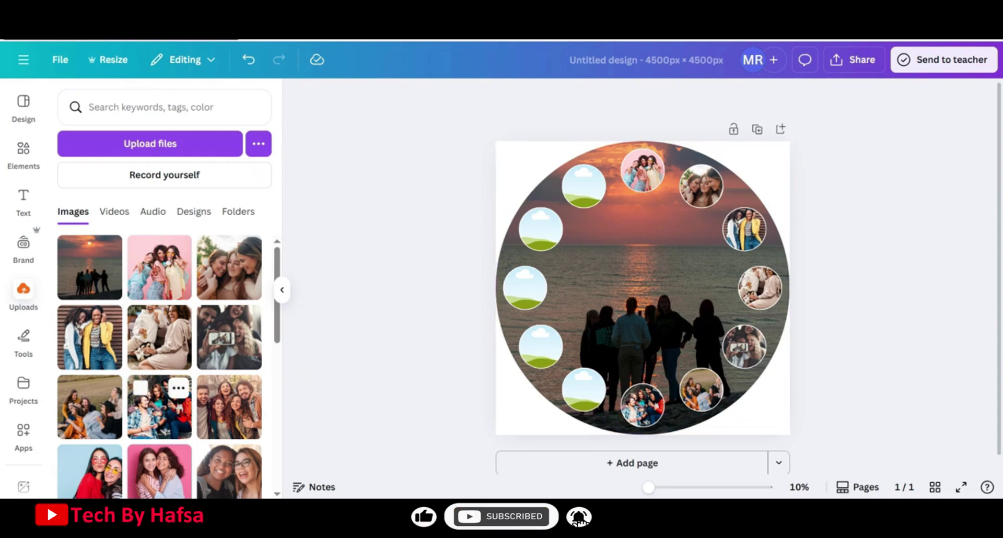
pyautogui.moveTo(90, 470); pyautogui.dragTo(584, 389)
pyautogui.moveTo(177, 486); pyautogui.dragTo(543, 349)
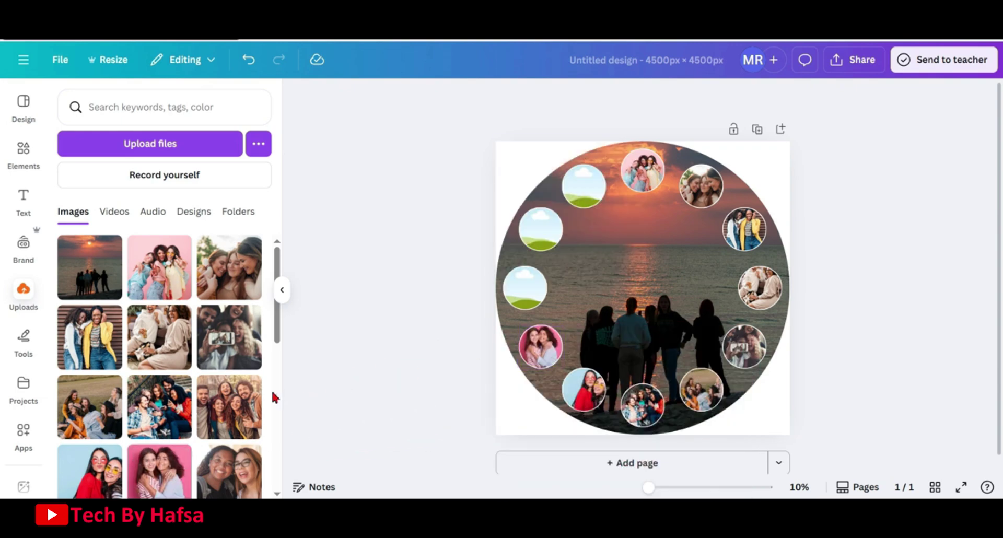
pyautogui.moveTo(228, 406); pyautogui.dragTo(524, 300)
# Fill the 11 o'clock frame with the pink-background pair photo and the 10 o'clock frame with the close-up of two smiling women
pyautogui.scroll(-2, 226, 391)
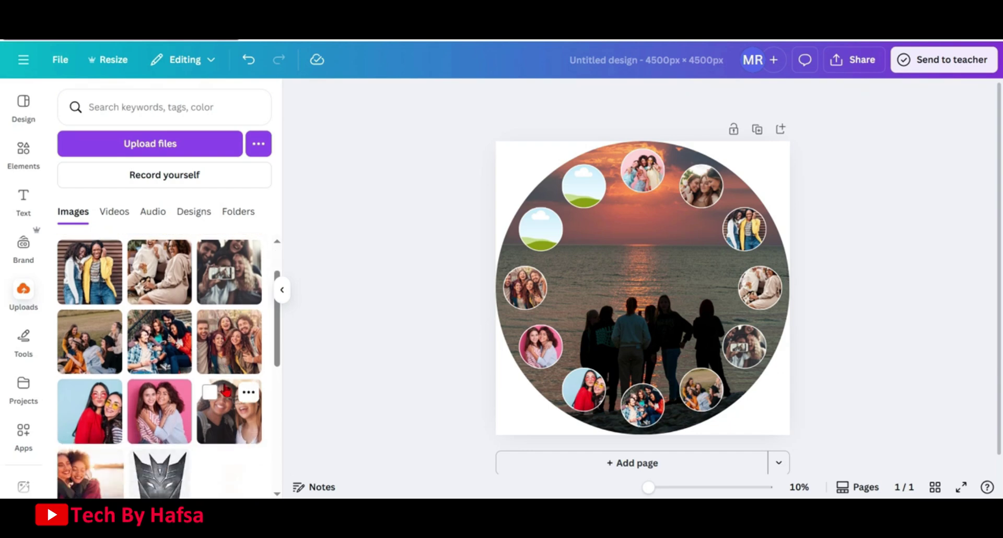
pyautogui.scroll(2, 225, 391)
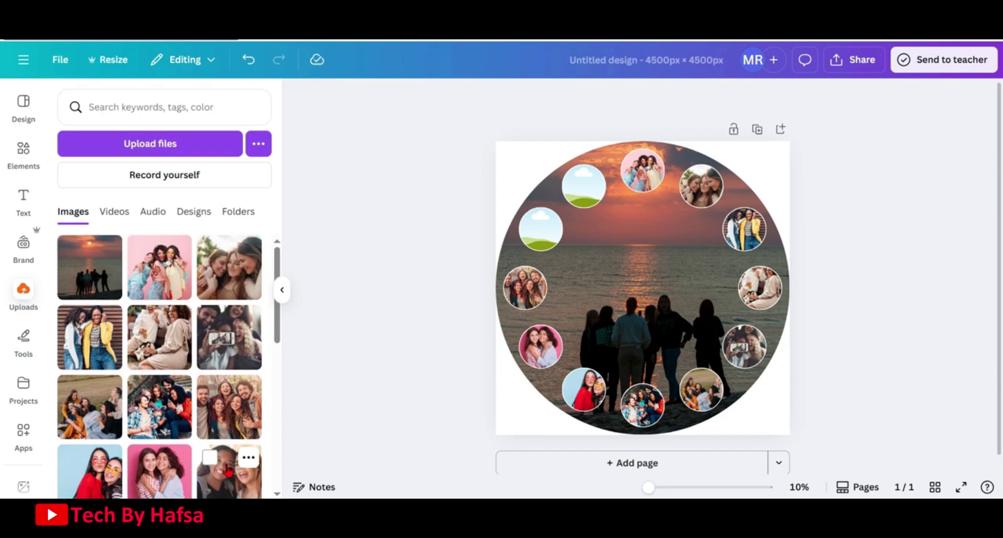
pyautogui.moveTo(172, 473); pyautogui.dragTo(583, 187)
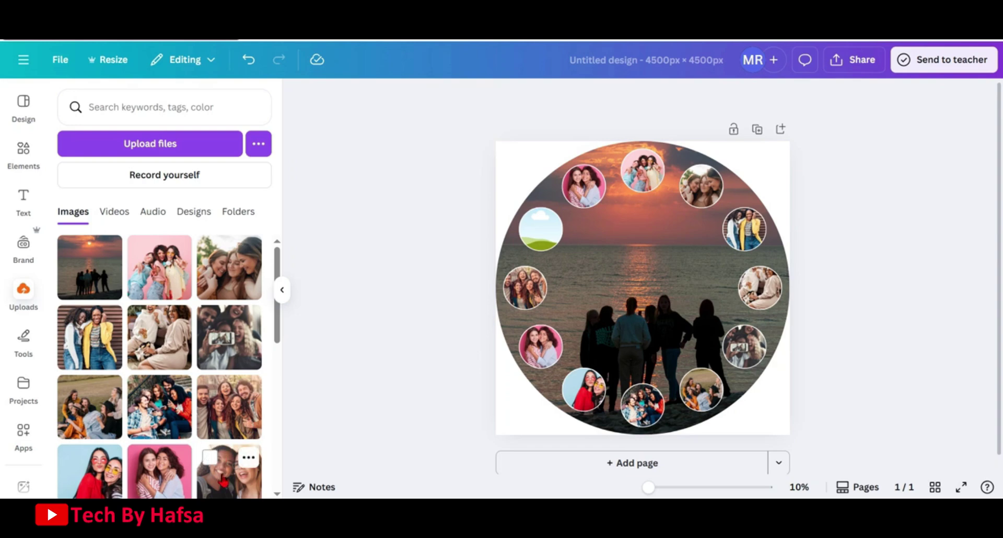
pyautogui.moveTo(246, 460); pyautogui.dragTo(541, 230)
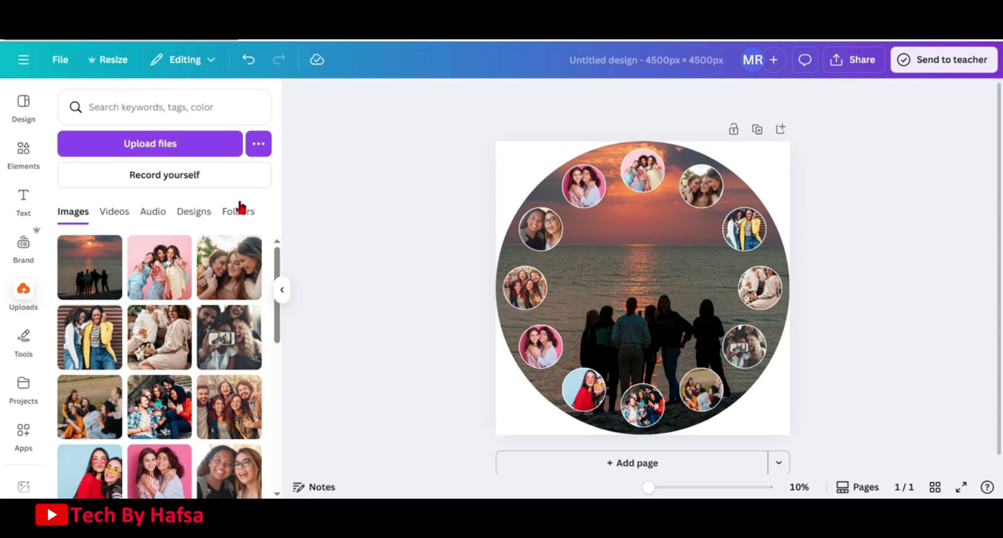
# Clear the frame search from the elements library, look up shapes instead, and add a solid circle to the collage
pyautogui.click(29, 168)
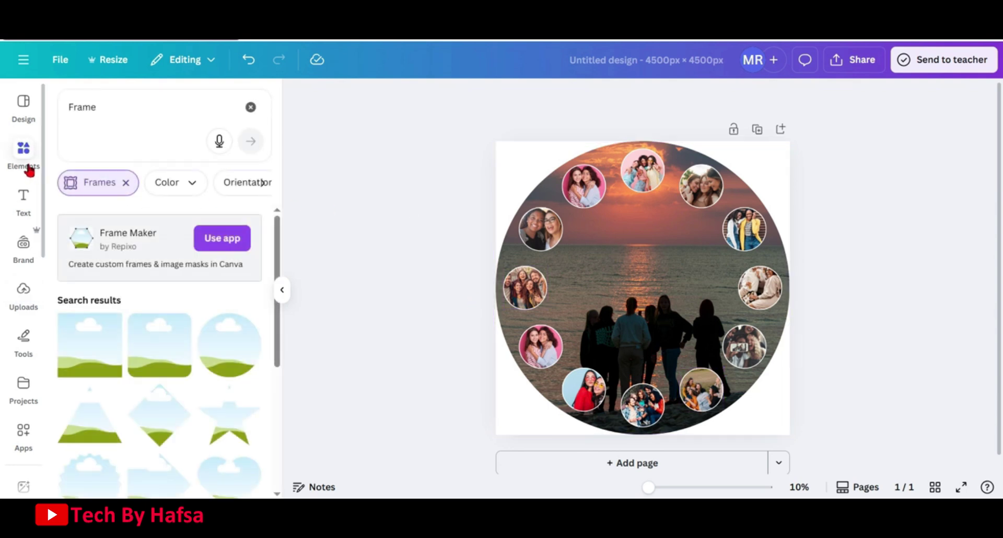
pyautogui.click(125, 183)
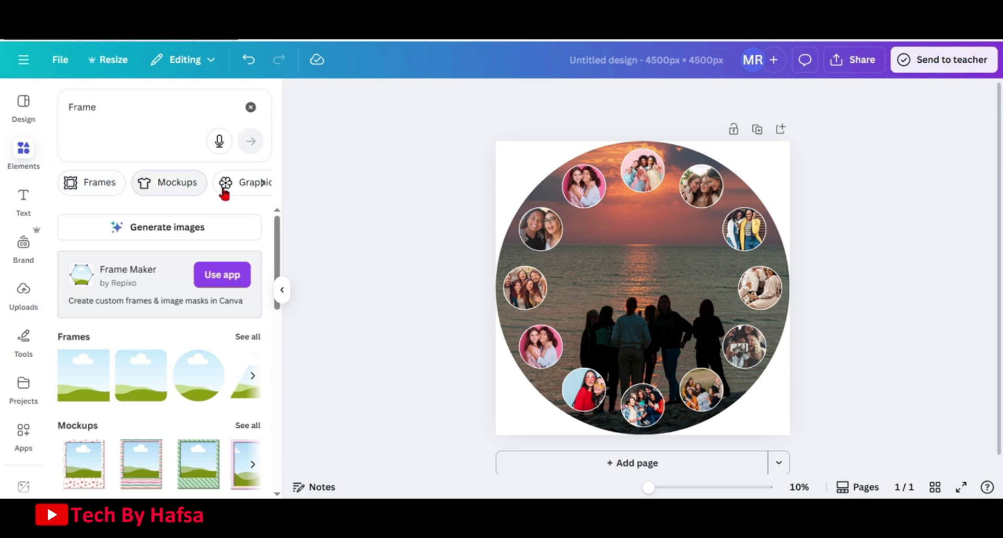
pyautogui.click(265, 193)
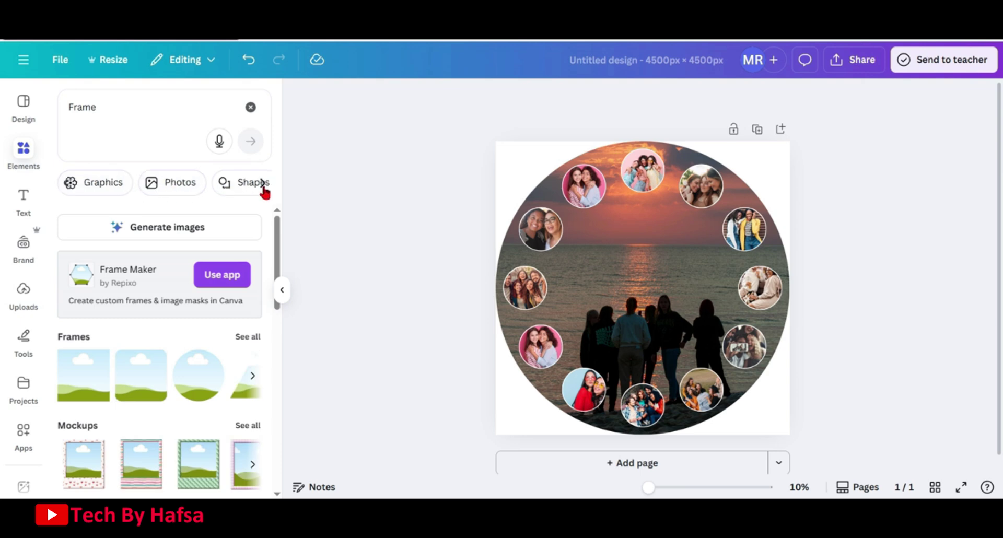
pyautogui.click(251, 107)
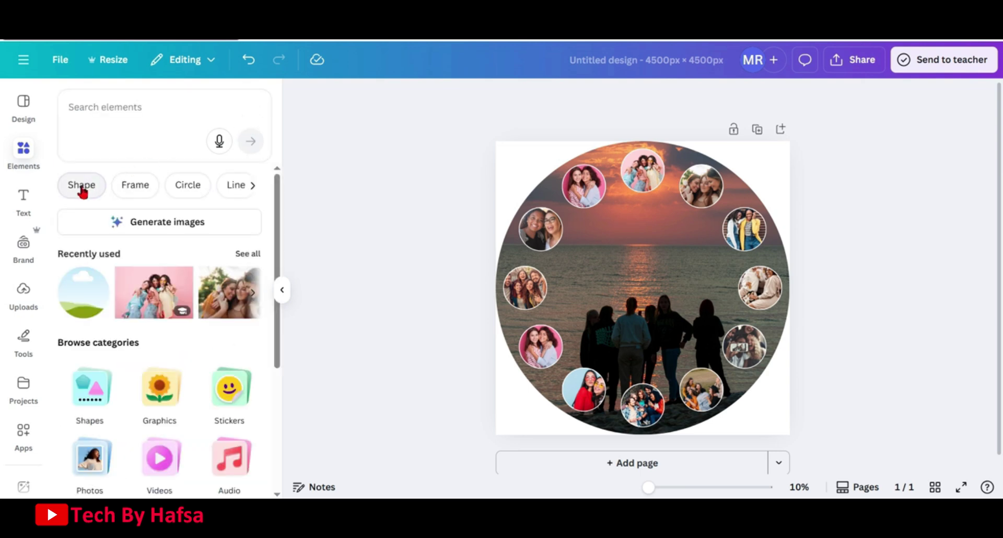
pyautogui.click(81, 188)
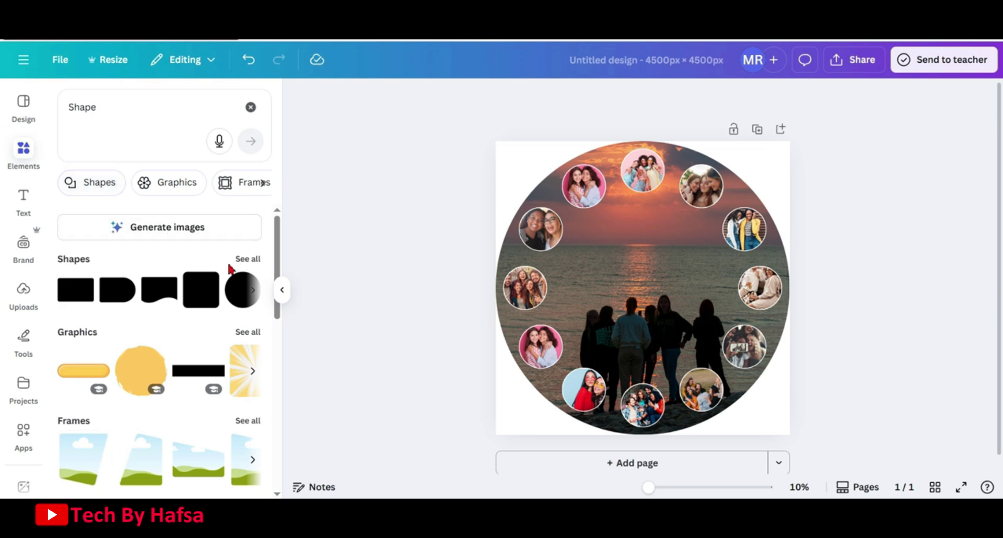
pyautogui.click(232, 294)
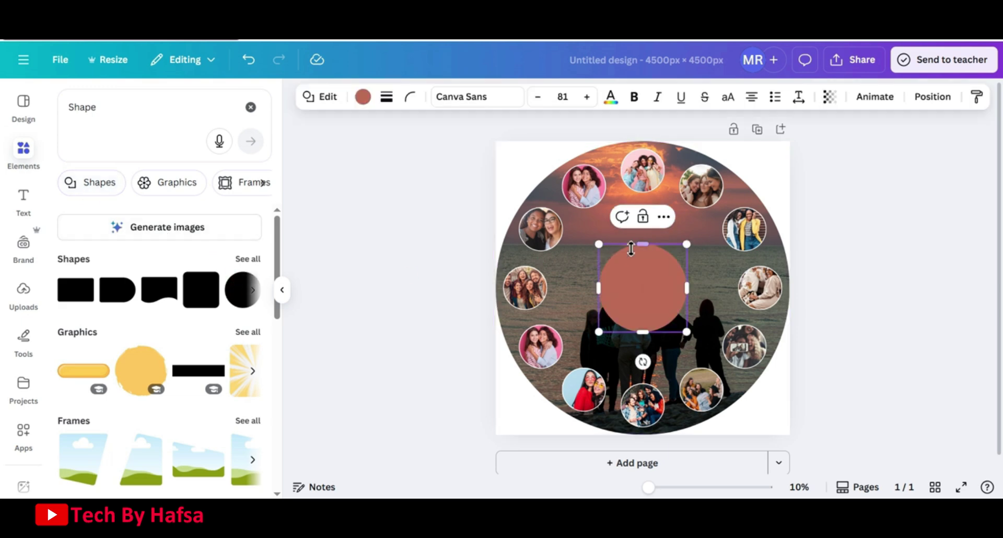
# Shrink the solid circle to a small dot at the centre of the collage and fill it with black
pyautogui.moveTo(687, 245); pyautogui.dragTo(622, 304)
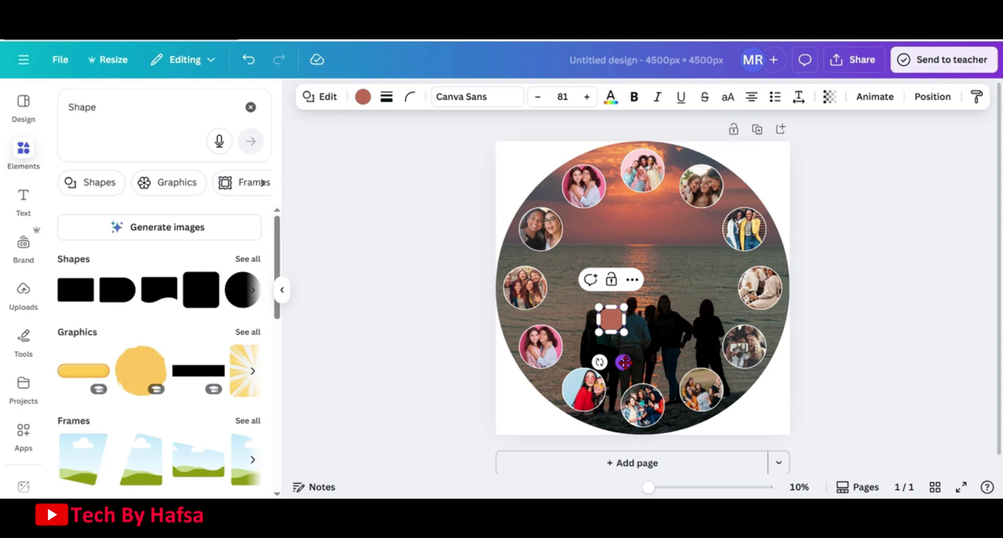
pyautogui.moveTo(623, 357); pyautogui.dragTo(657, 330)
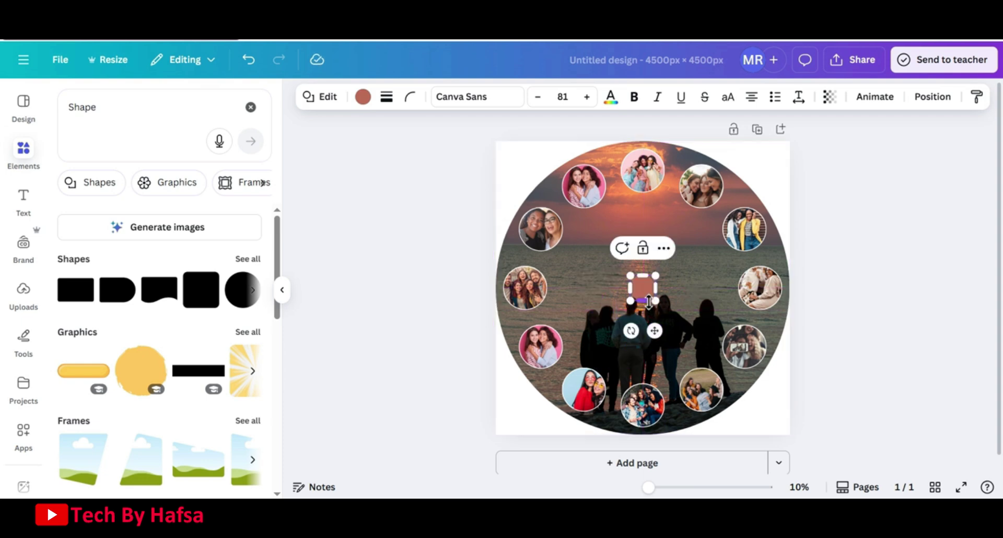
pyautogui.click(363, 97)
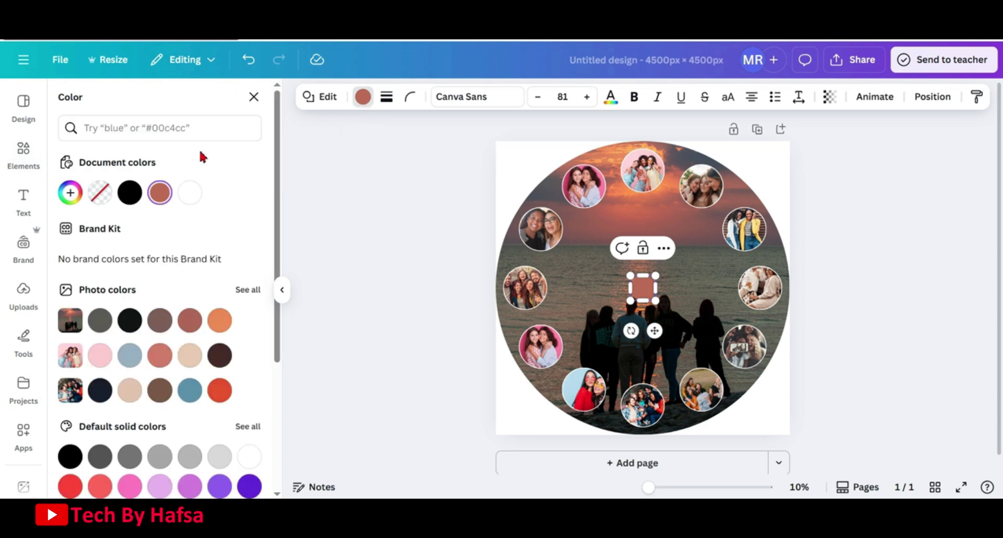
pyautogui.click(129, 192)
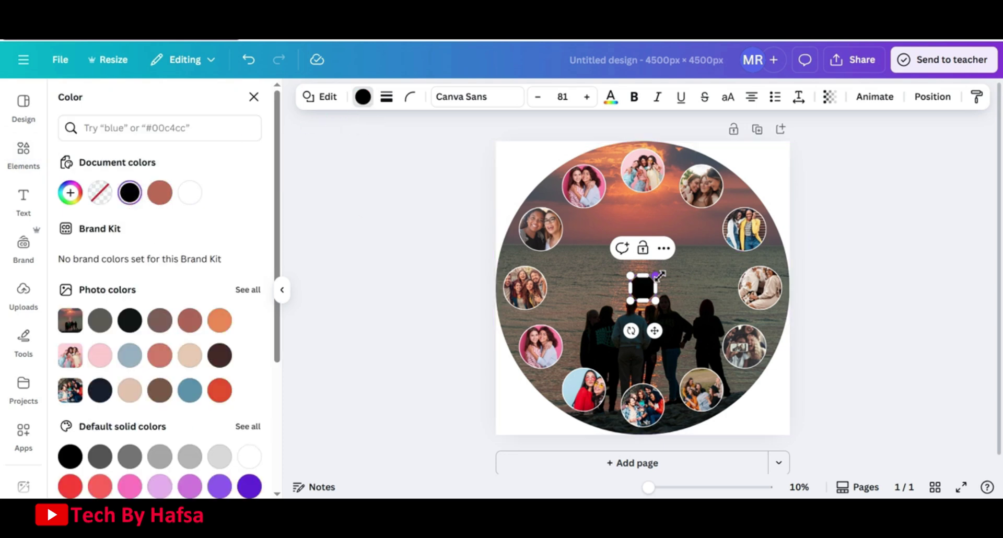
pyautogui.moveTo(659, 275); pyautogui.dragTo(656, 279)
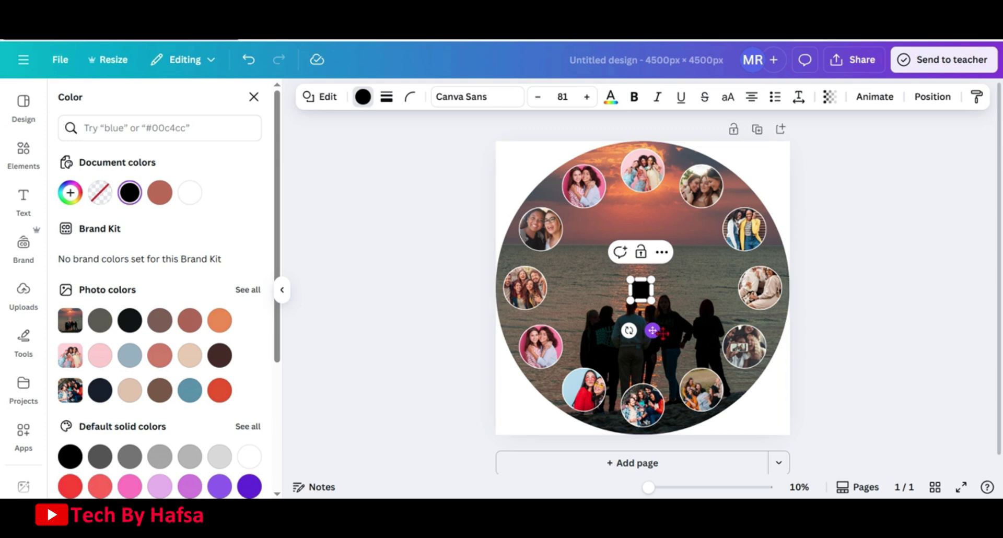
pyautogui.moveTo(663, 332); pyautogui.dragTo(660, 333)
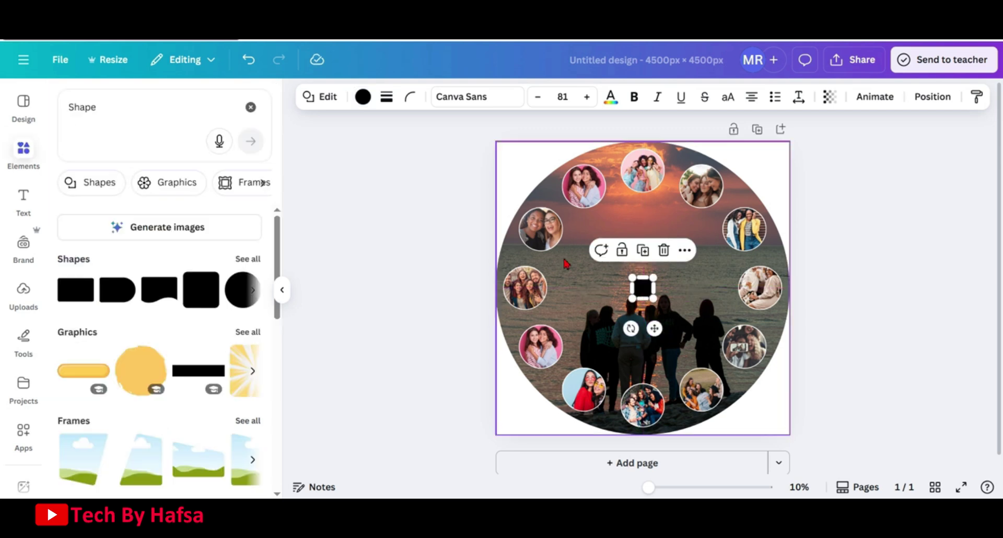
# Search the elements library for "clock hand" and show all matching graphics
pyautogui.click(251, 107)
pyautogui.click(200, 108)
pyautogui.write('clock hand')
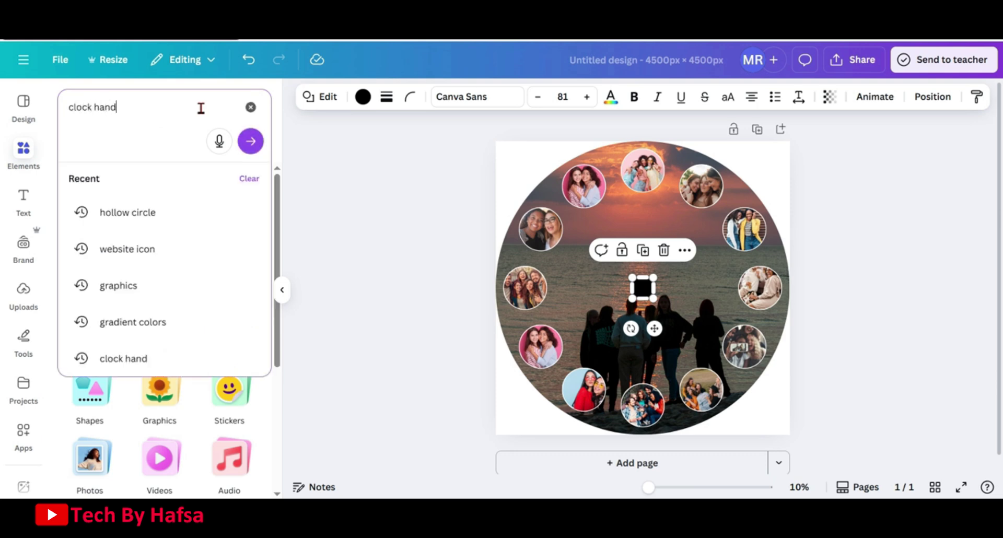
pyautogui.press('Return')
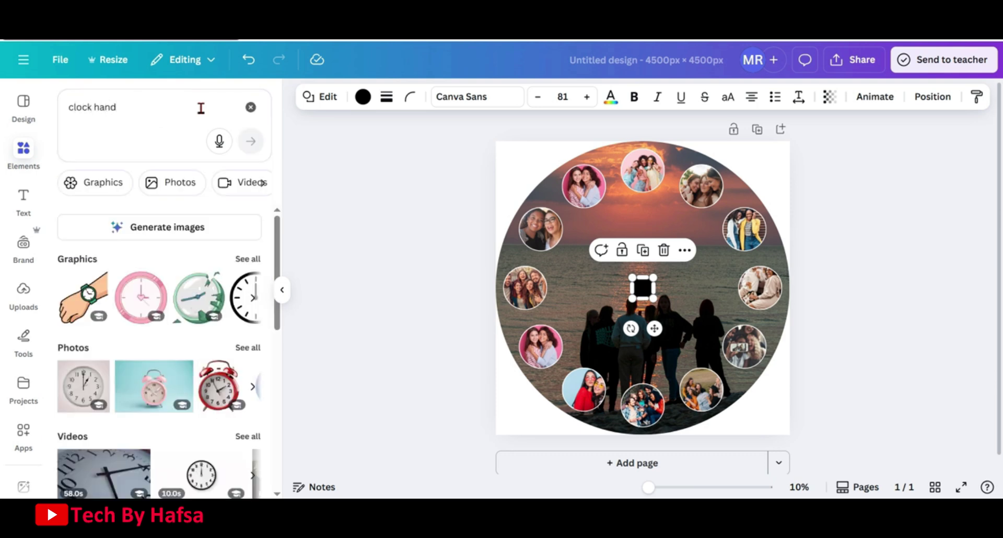
pyautogui.click(246, 259)
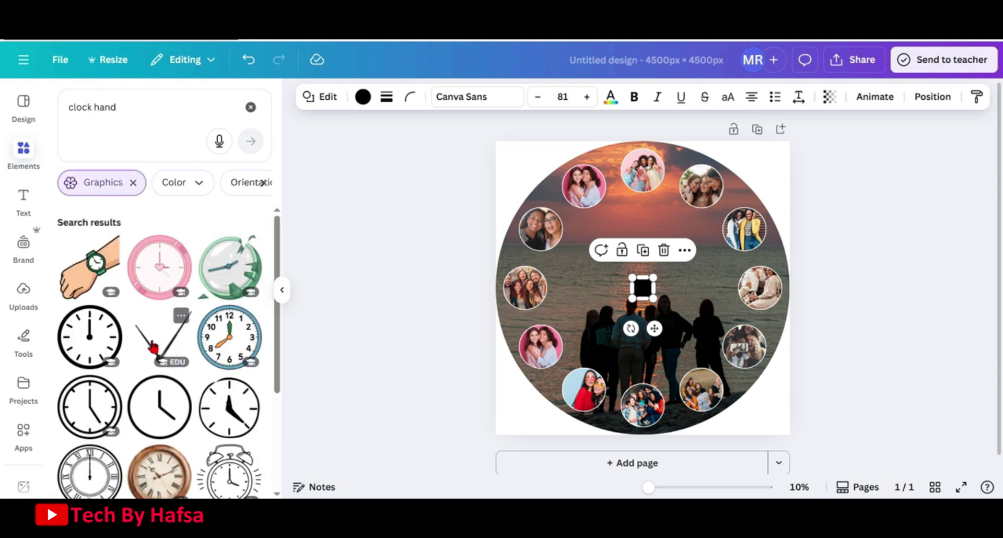
# Insert the V-shaped pair of dark clock hands and scale it down so its pivot sits on the black dot
pyautogui.click(151, 346)
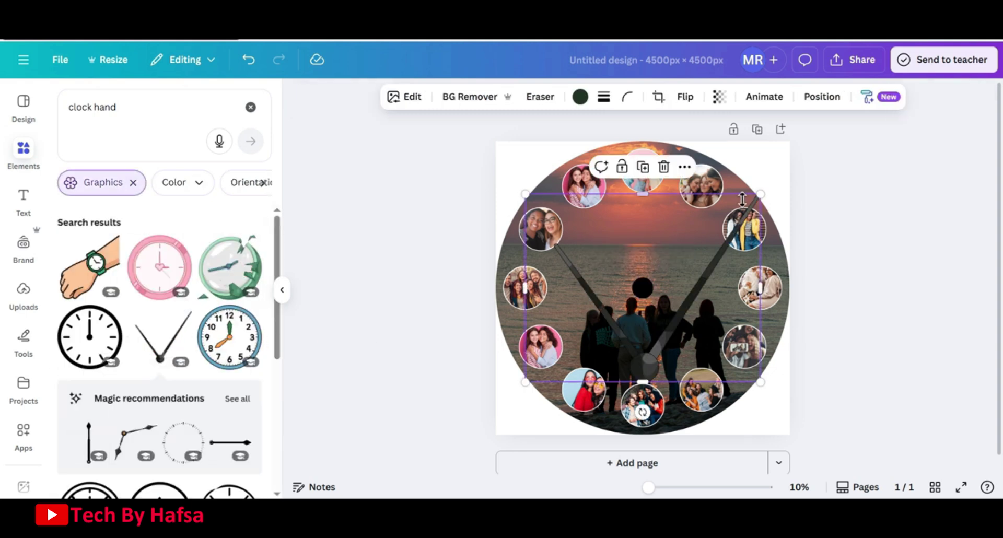
pyautogui.moveTo(762, 194); pyautogui.dragTo(644, 293)
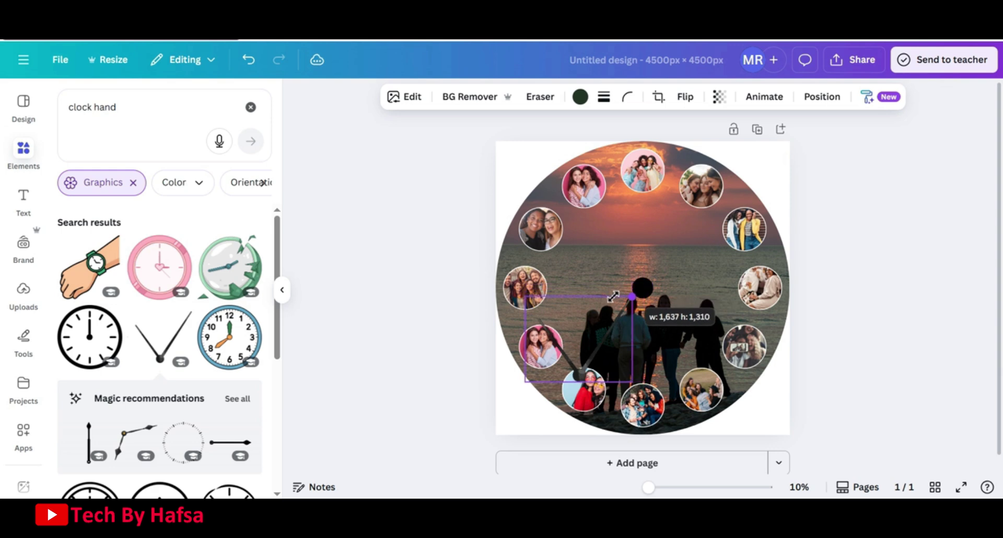
pyautogui.moveTo(642, 295); pyautogui.dragTo(649, 287)
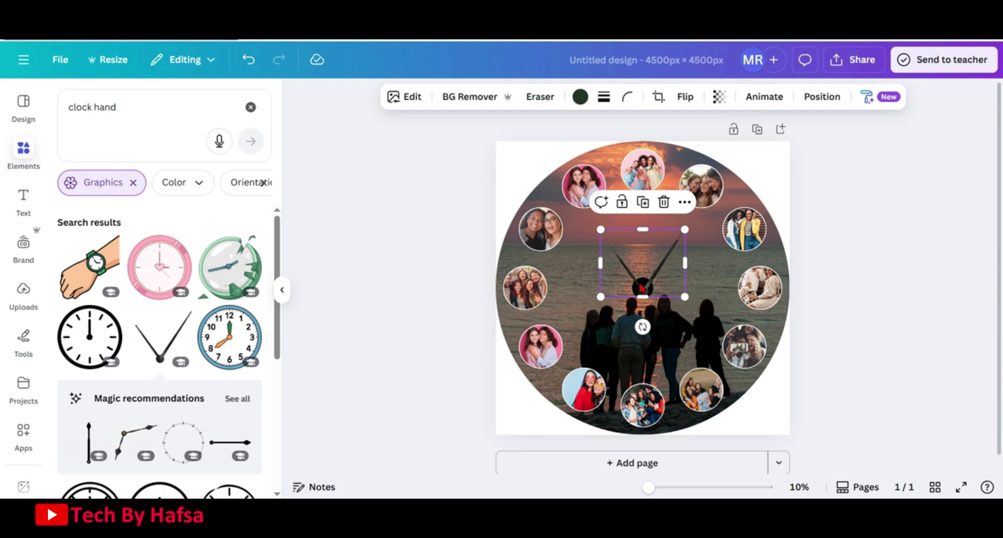
# Group the clock hands with the black dot, adjust the group's position at the collage centre, and deselect it
pyautogui.click(824, 99)
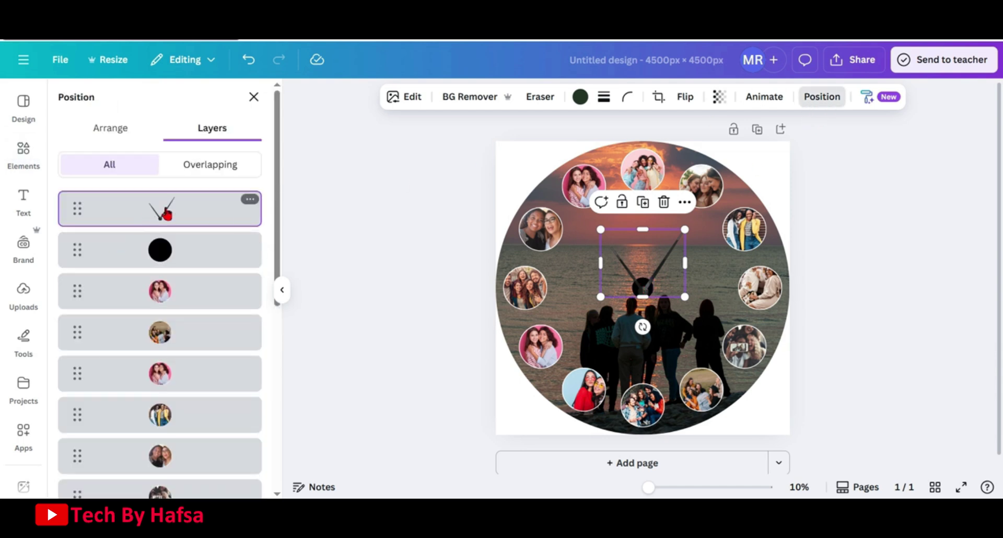
pyautogui.keyDown('shift'); pyautogui.click(188, 251); pyautogui.keyUp('shift')
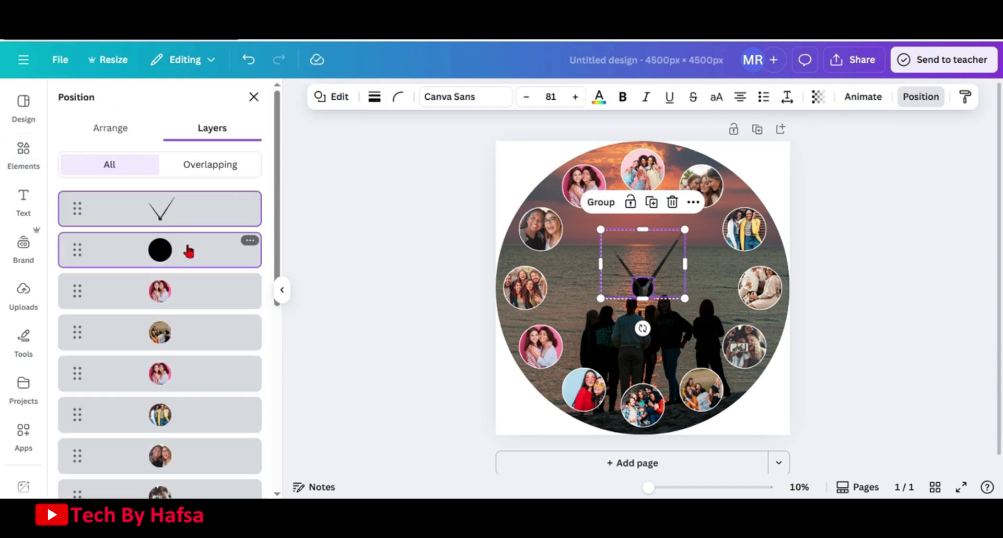
pyautogui.click(601, 202)
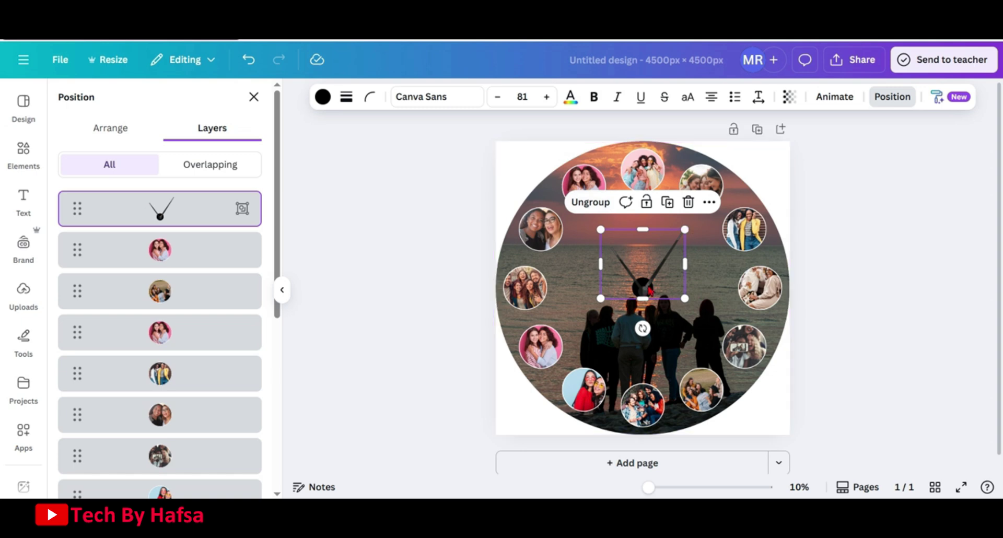
pyautogui.moveTo(648, 289); pyautogui.dragTo(647, 289)
pyautogui.click(814, 273)
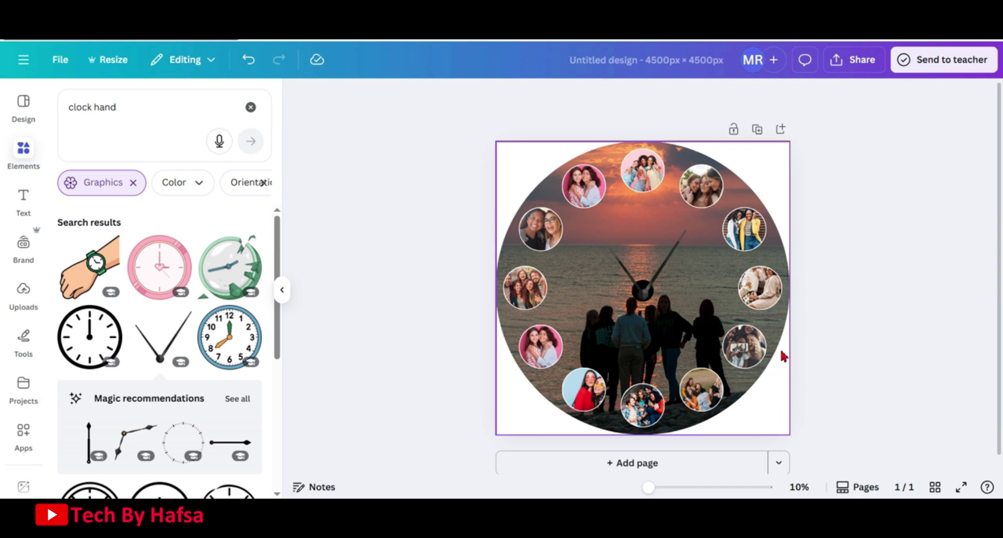
# Download the finished design as a PNG at size 1, 4,500 × 4,500 px
pyautogui.click(852, 64)
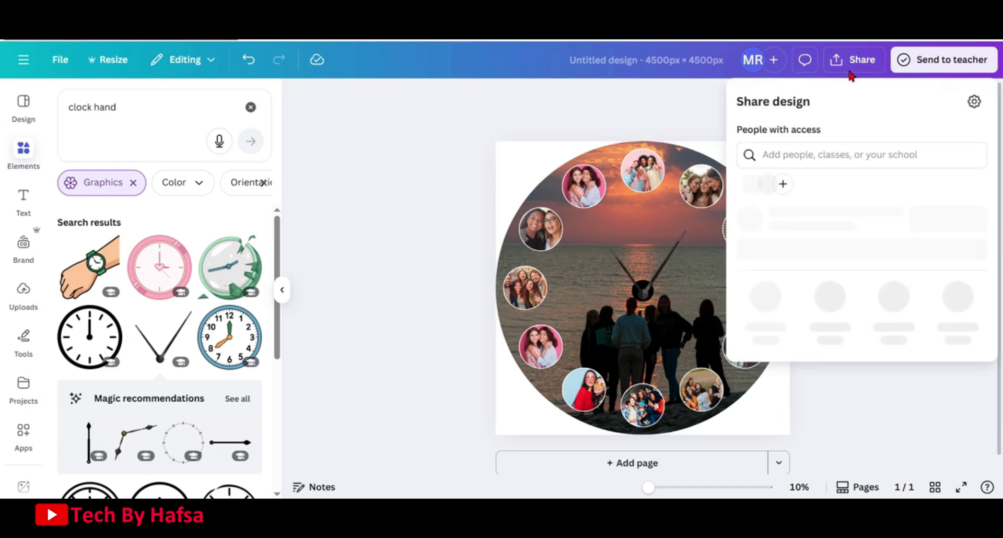
pyautogui.click(764, 334)
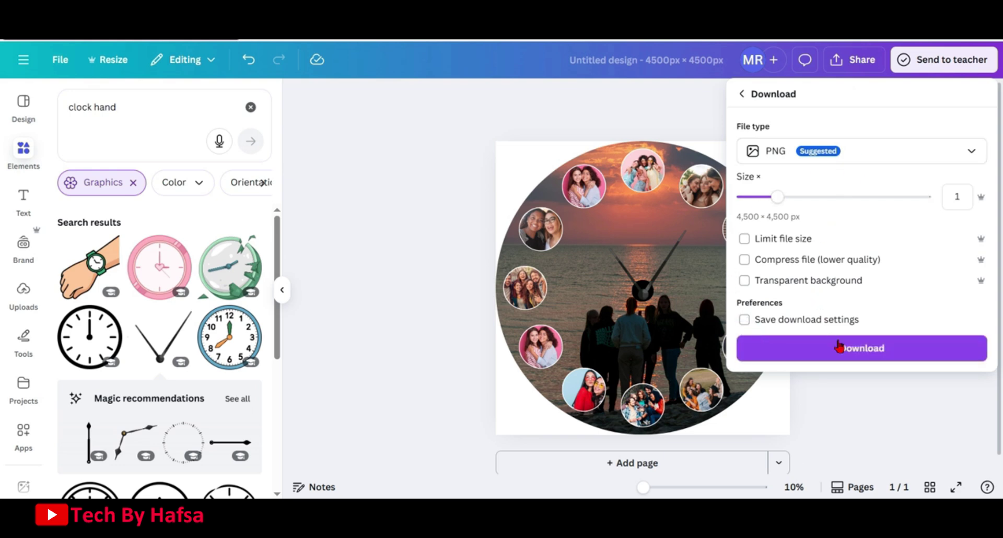
pyautogui.click(854, 348)
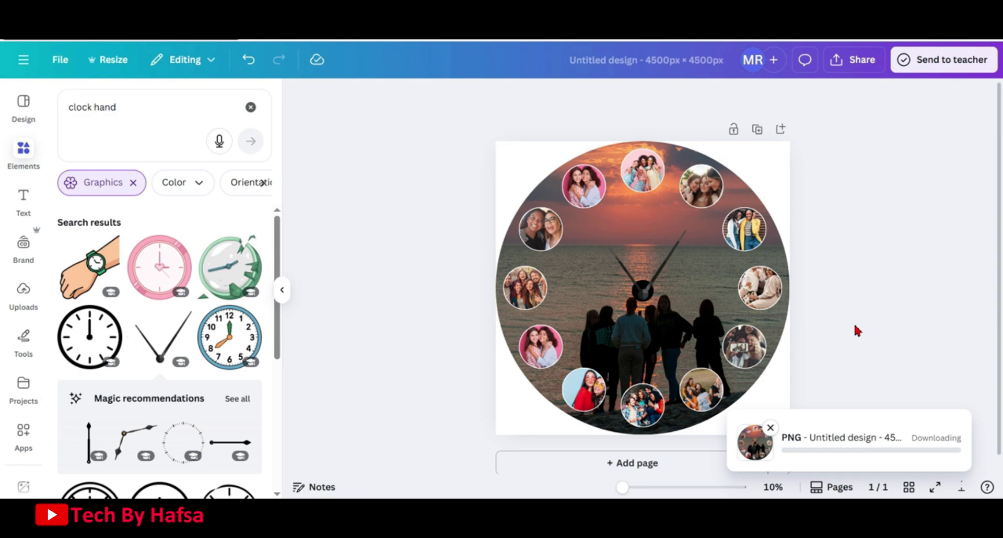